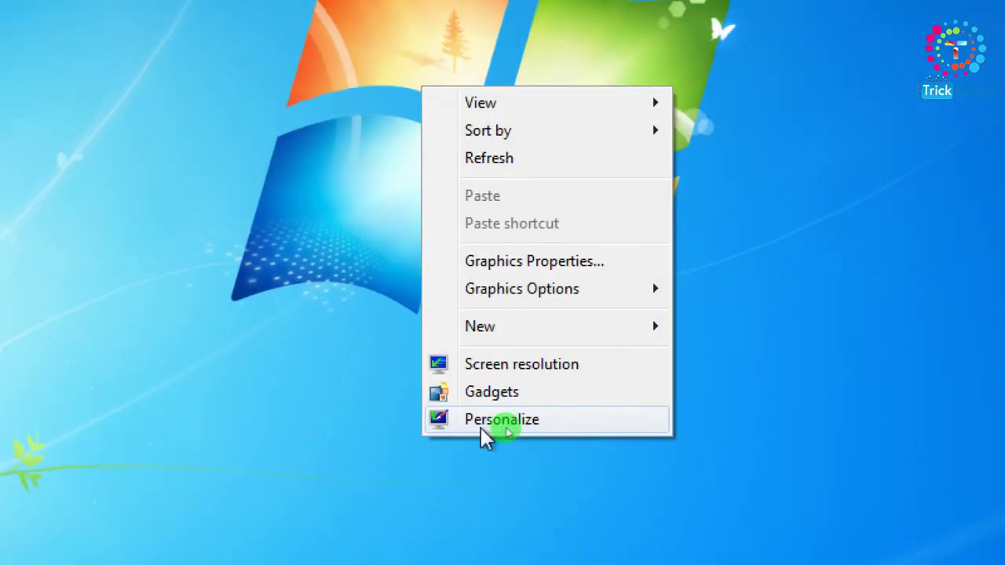
Open Desktop Background in Personalization and switch the picture location to Solid Colors.
click(530, 423)
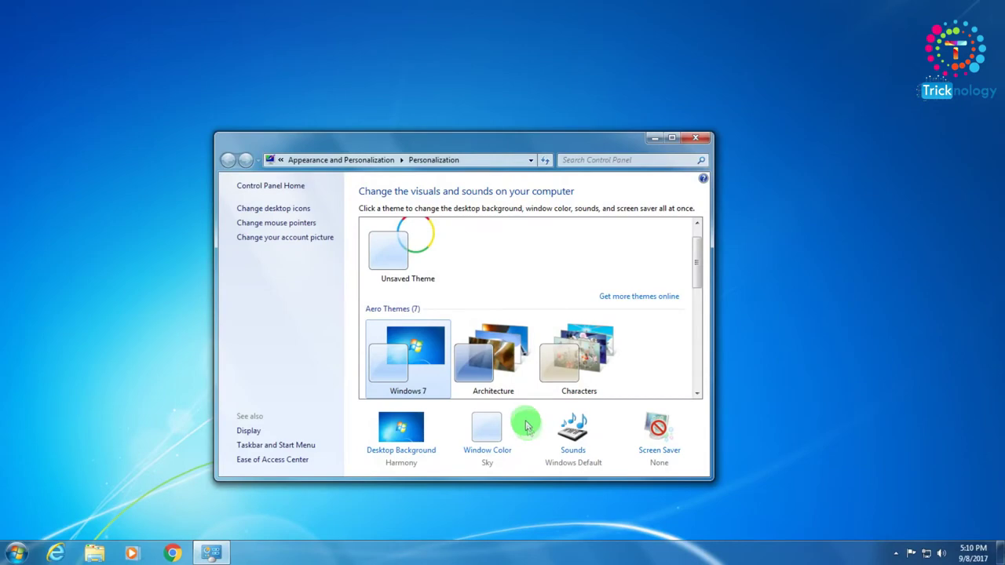
scroll(462, 335, down, 1)
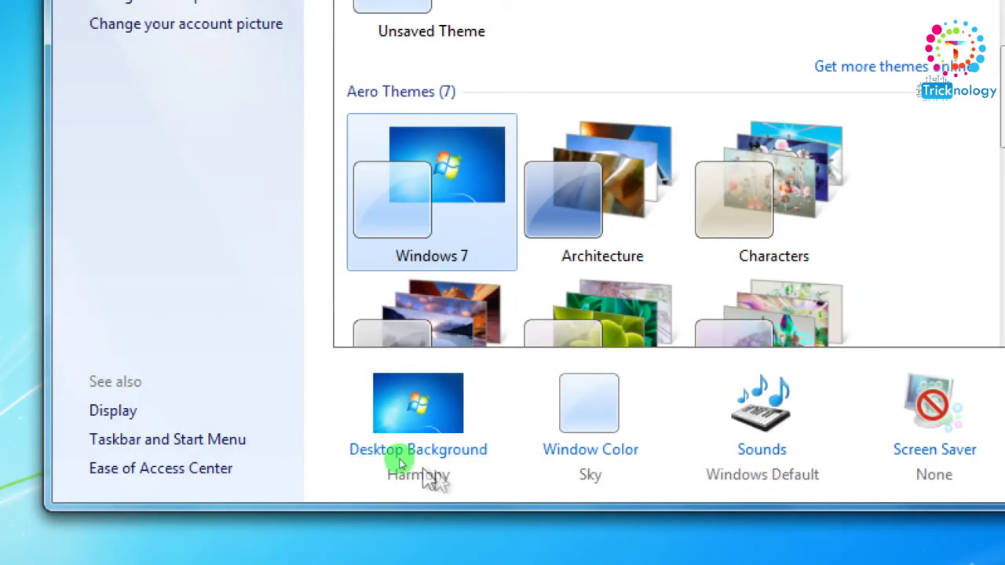
click(445, 463)
click(374, 225)
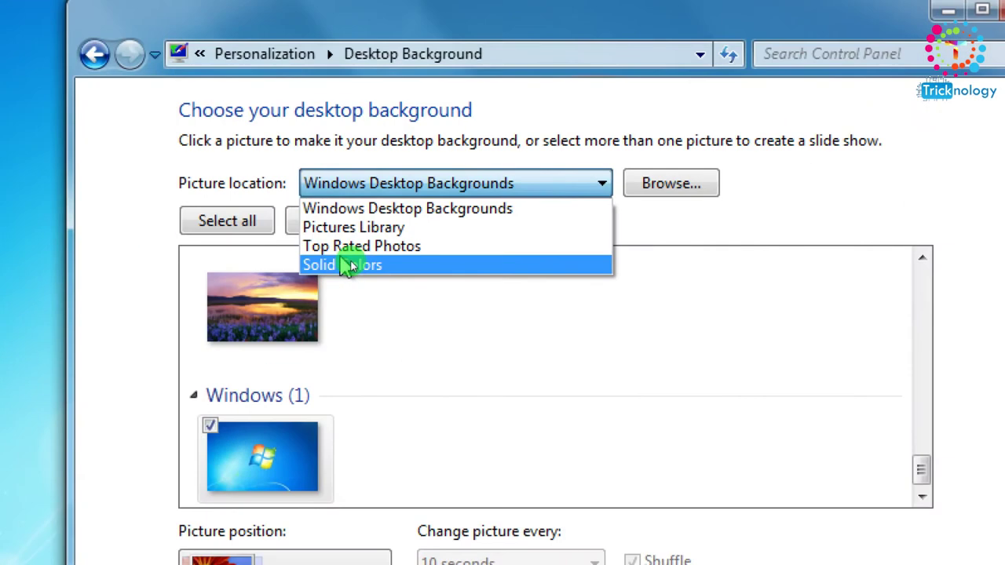
click(360, 247)
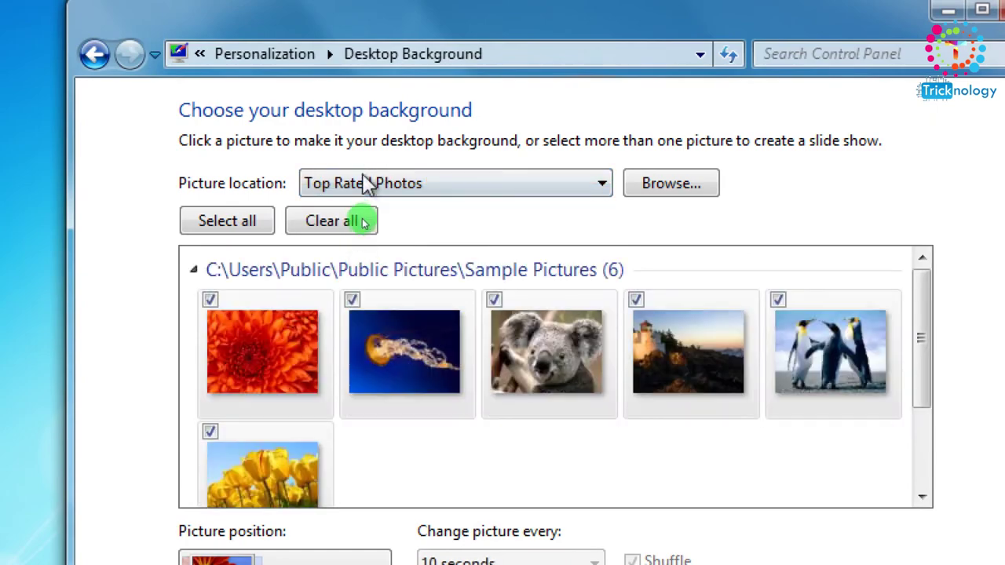
click(364, 185)
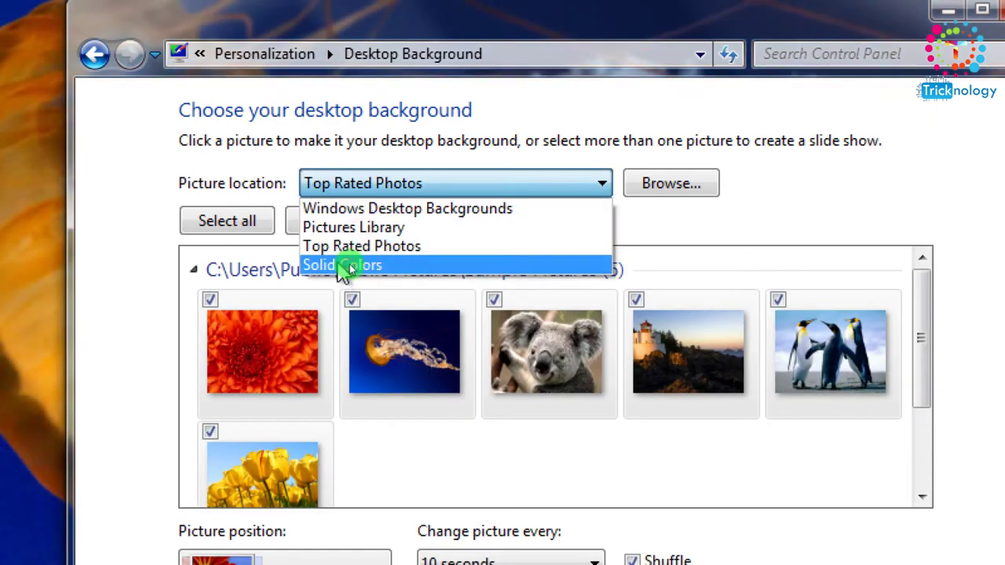
click(346, 267)
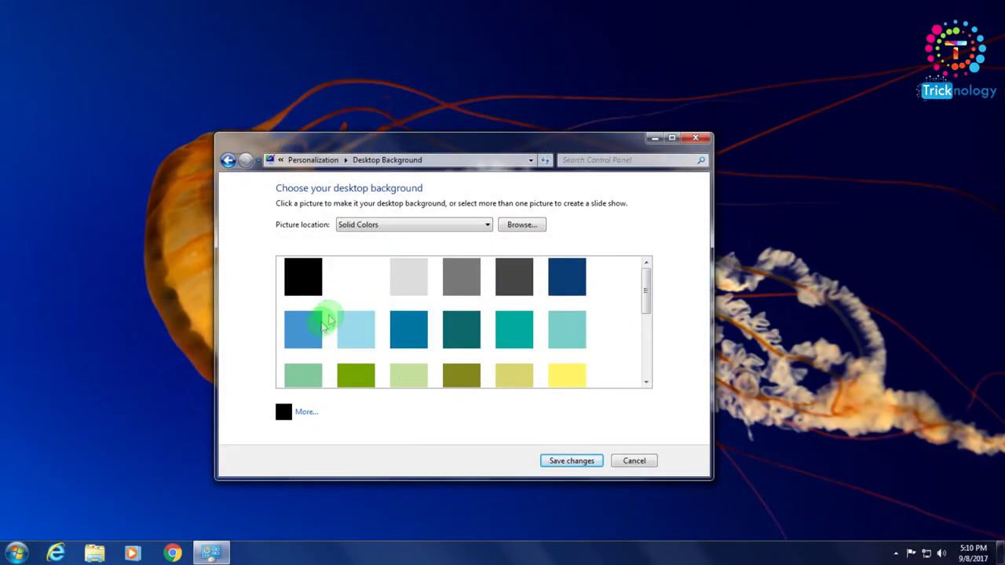
Pick the dark grey solid colour, save the change, and close Personalization.
click(305, 329)
click(428, 332)
click(503, 336)
click(563, 335)
click(510, 281)
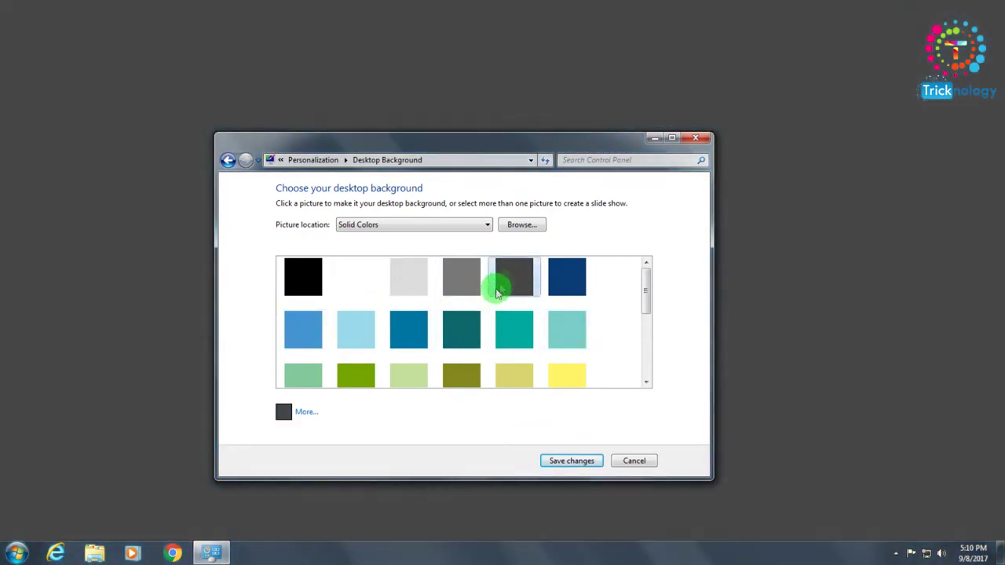
click(467, 275)
click(506, 281)
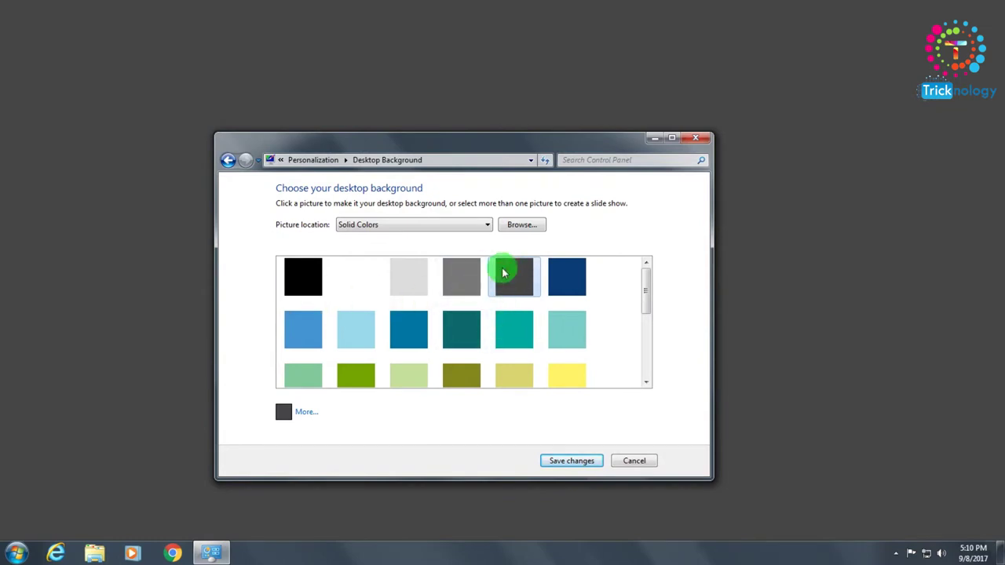
click(553, 460)
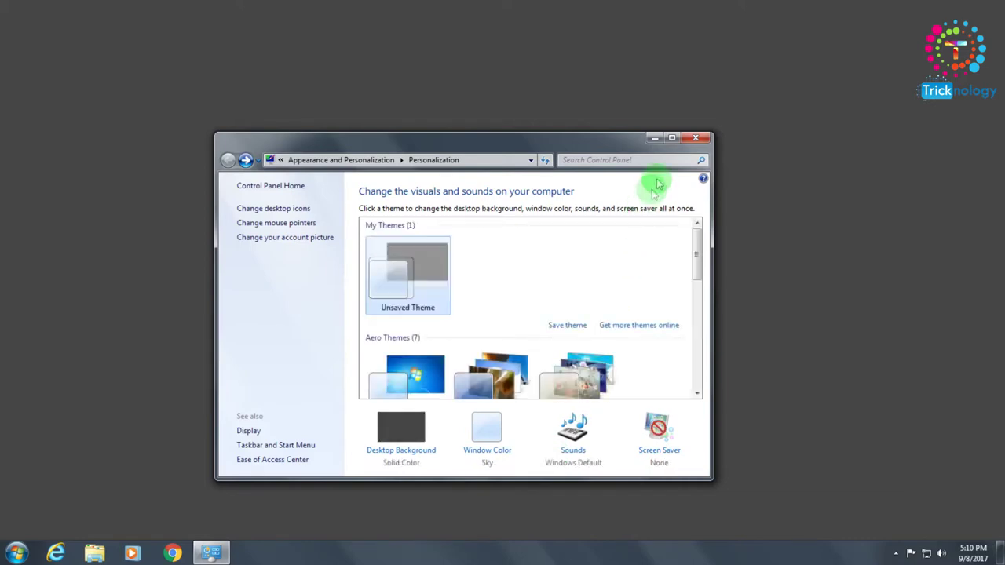
click(691, 141)
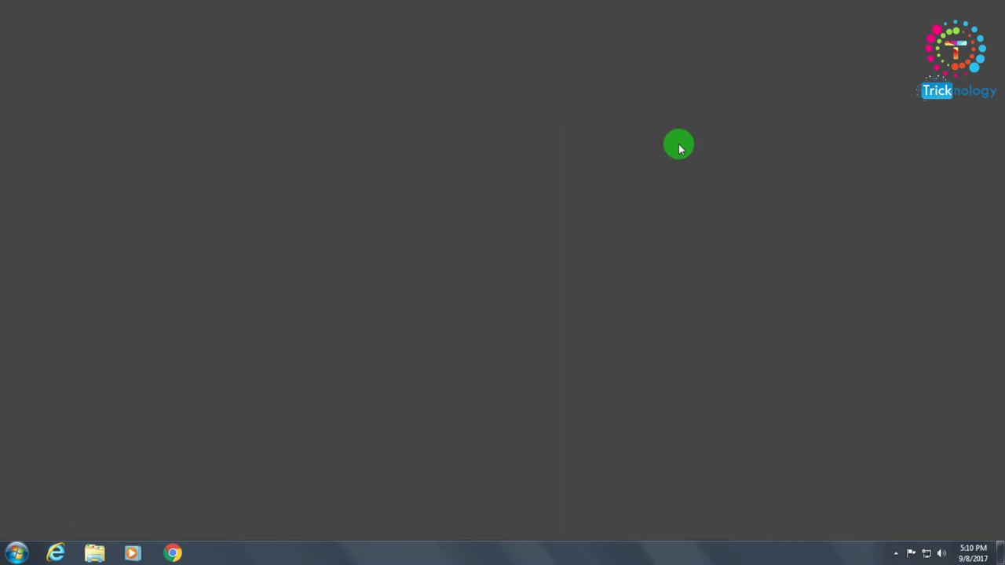
Bring up the Run box with Win+R and by searching 'run' in the Start menu.
key(super+r)
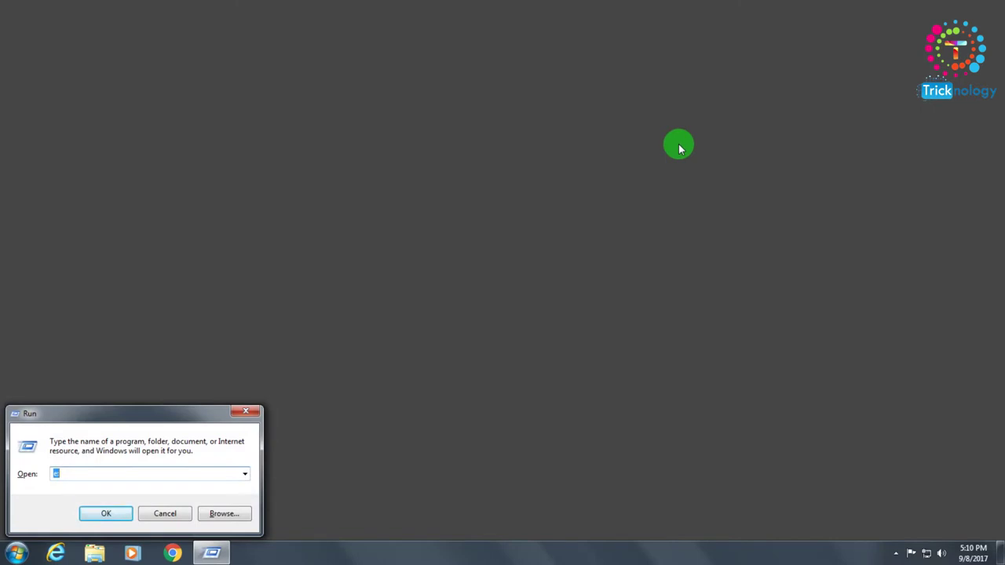
click(16, 553)
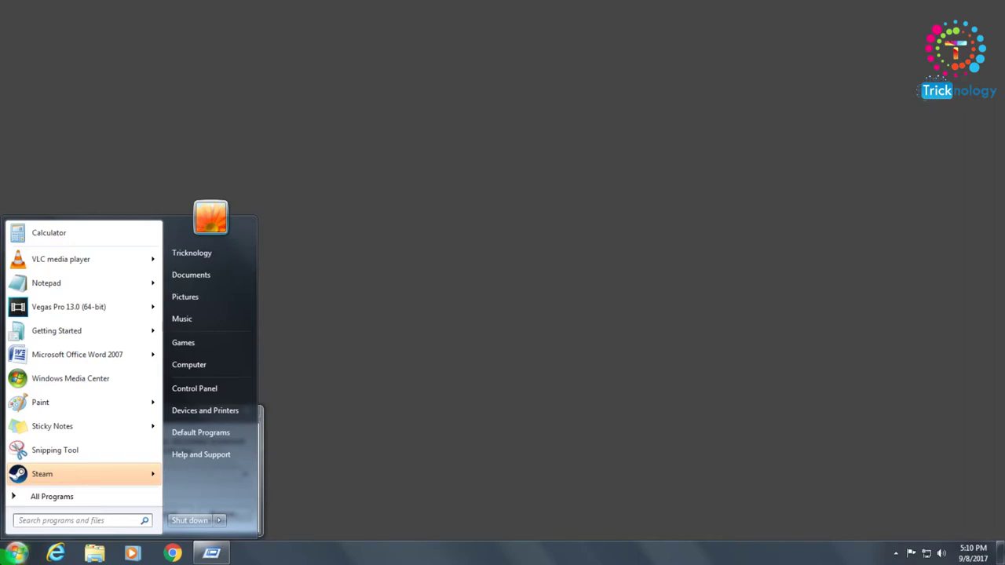
text(run)
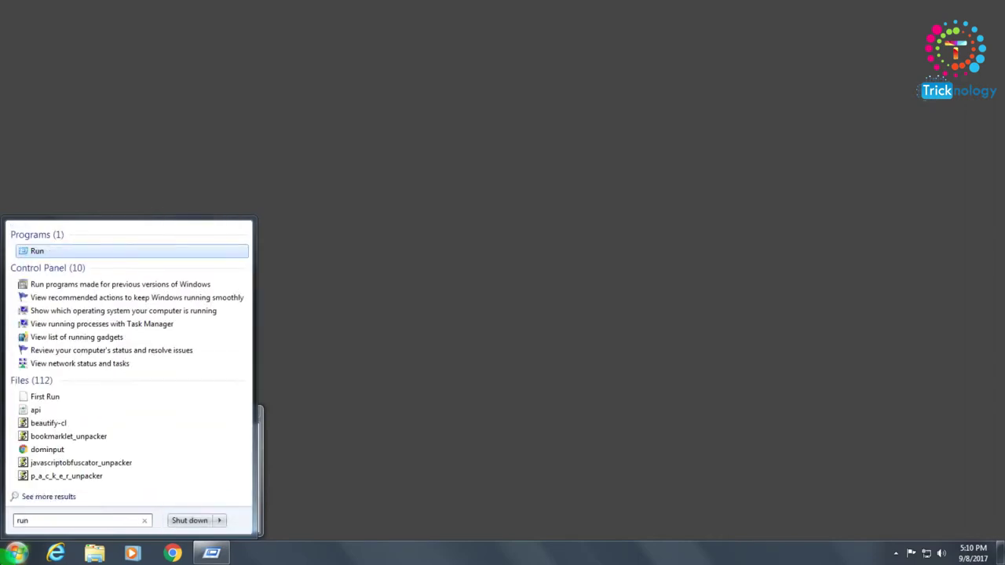
click(35, 250)
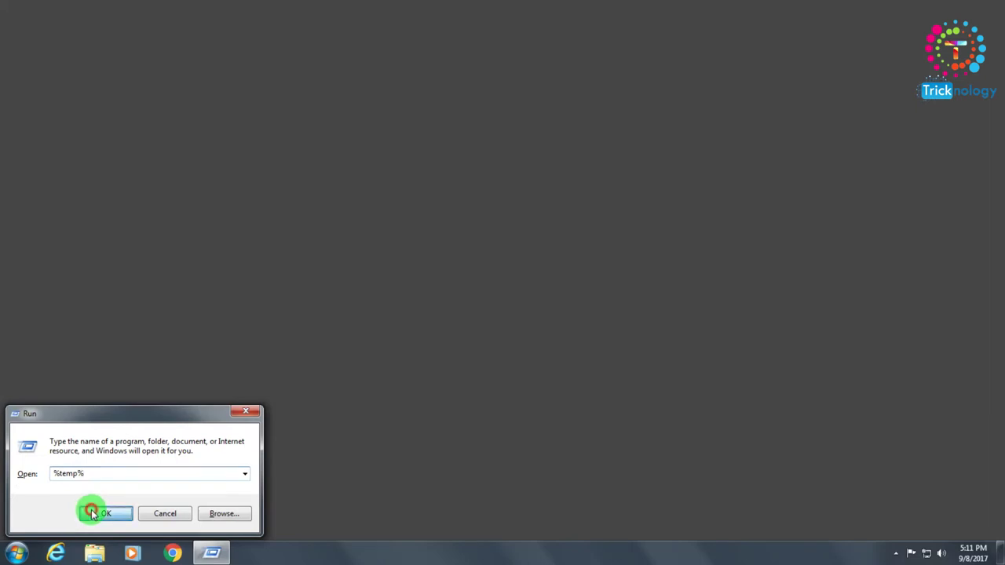
Open the %temp% folder and select all 44 items in it.
click(91, 514)
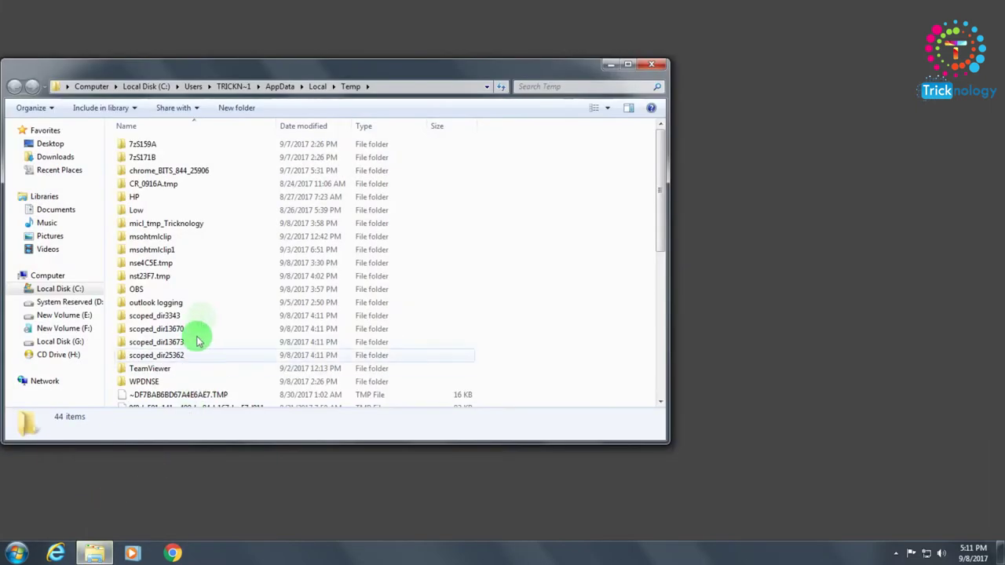
click(245, 258)
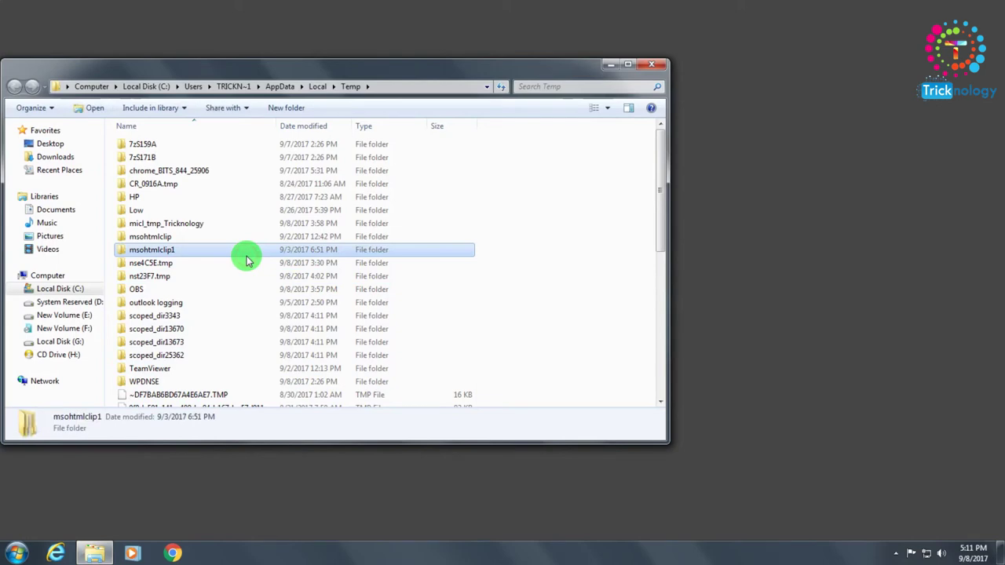
key(a)
key(ctrl+a)
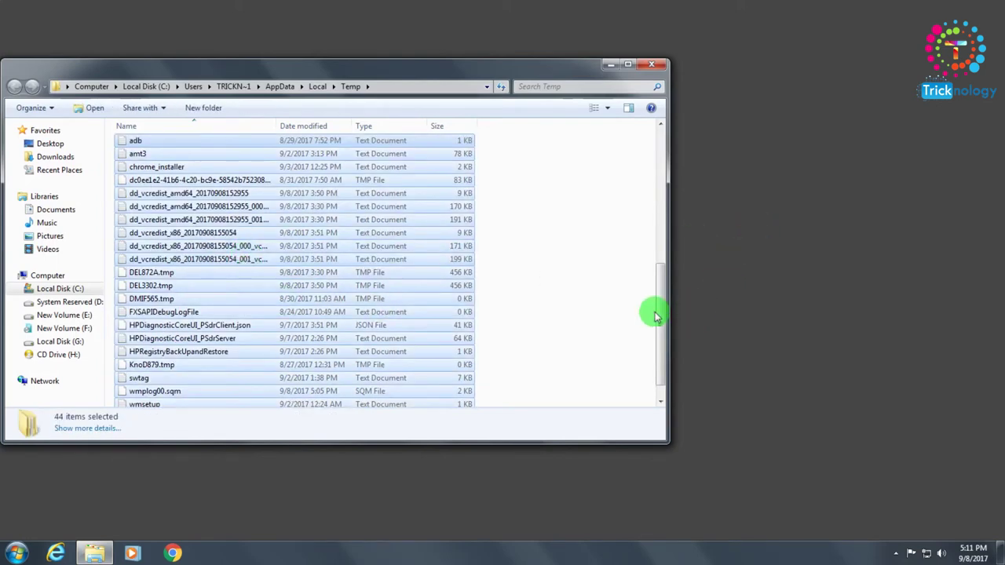
drag(660, 306, 658, 188)
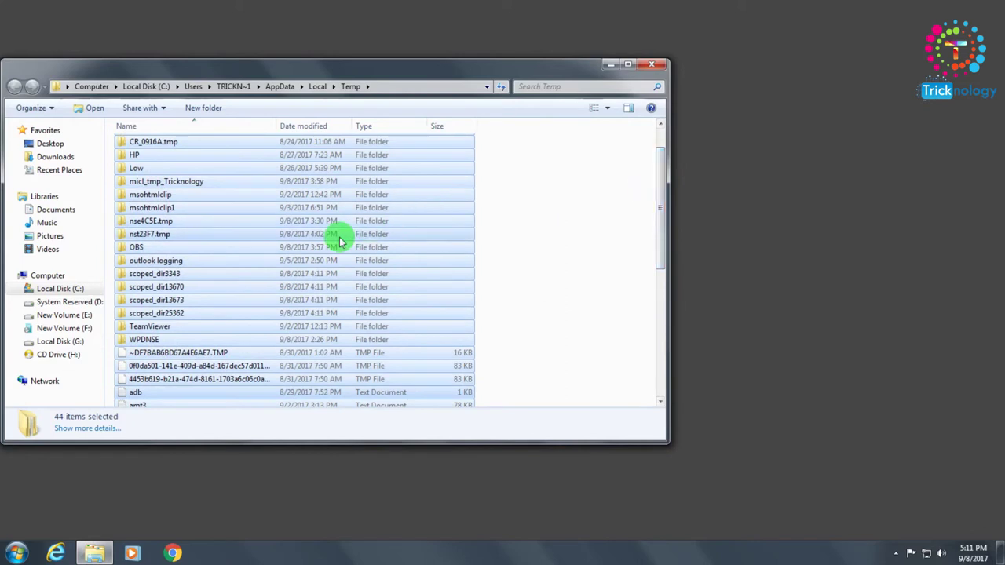
Permanently delete the selected Temp items, skipping in-use files, then close the folder.
key(shift+Delete)
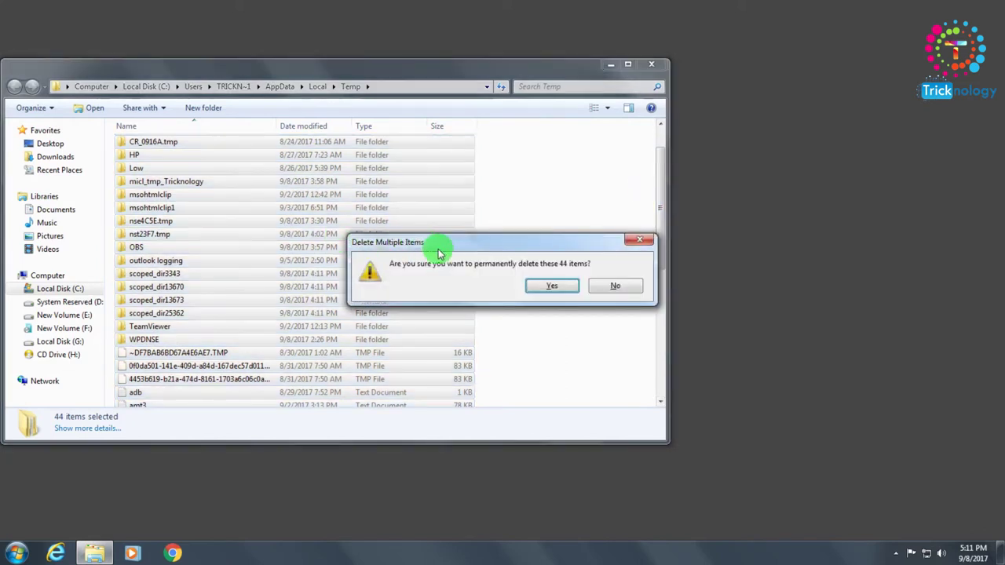
click(552, 289)
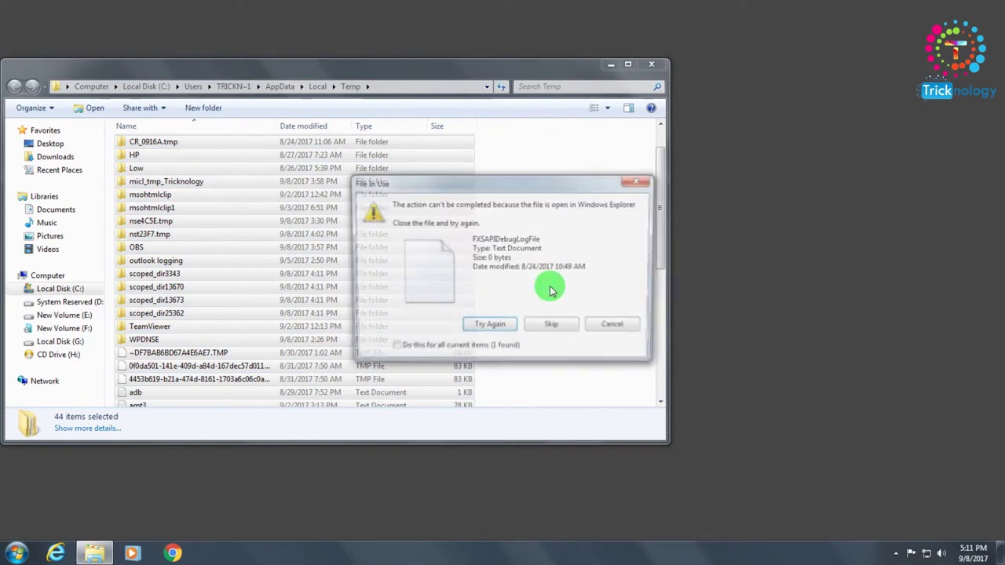
click(553, 327)
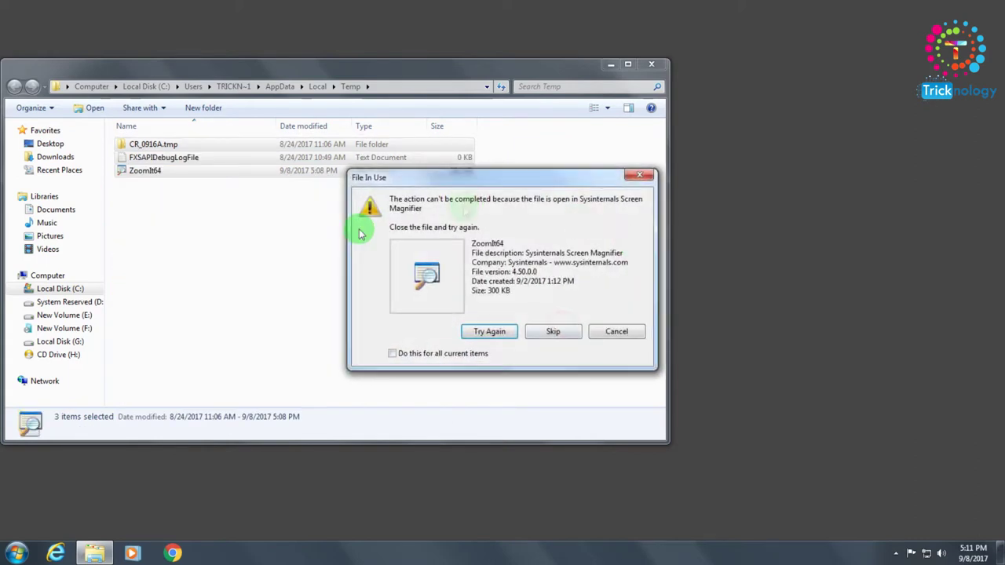
click(617, 333)
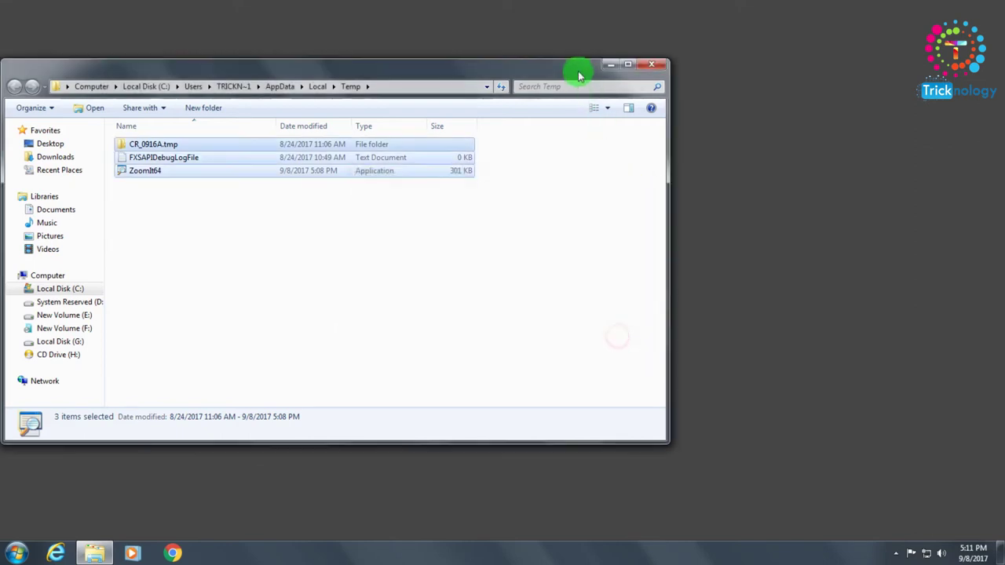
click(651, 64)
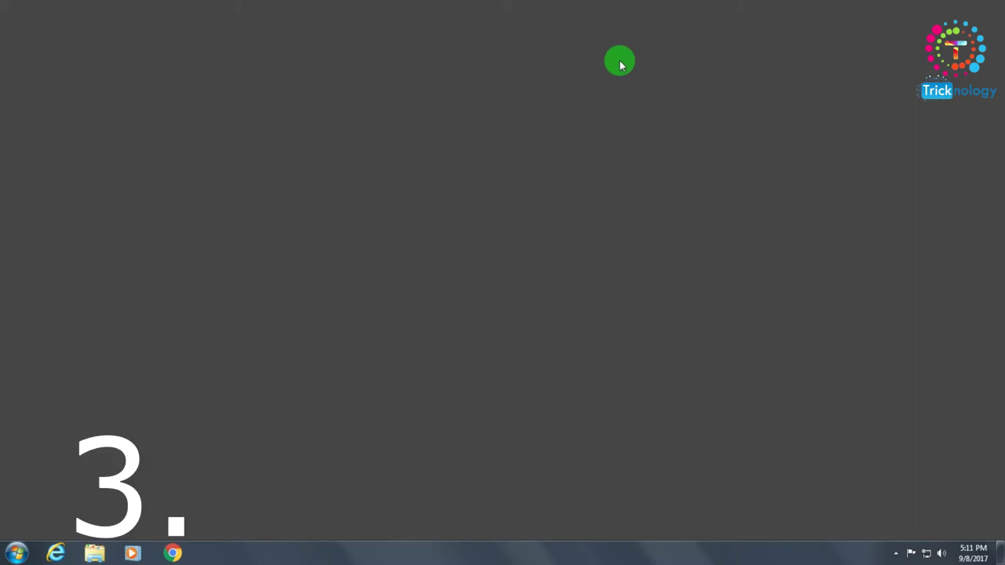
Launch System Configuration with msconfig and show its Startup tab.
key(super+r)
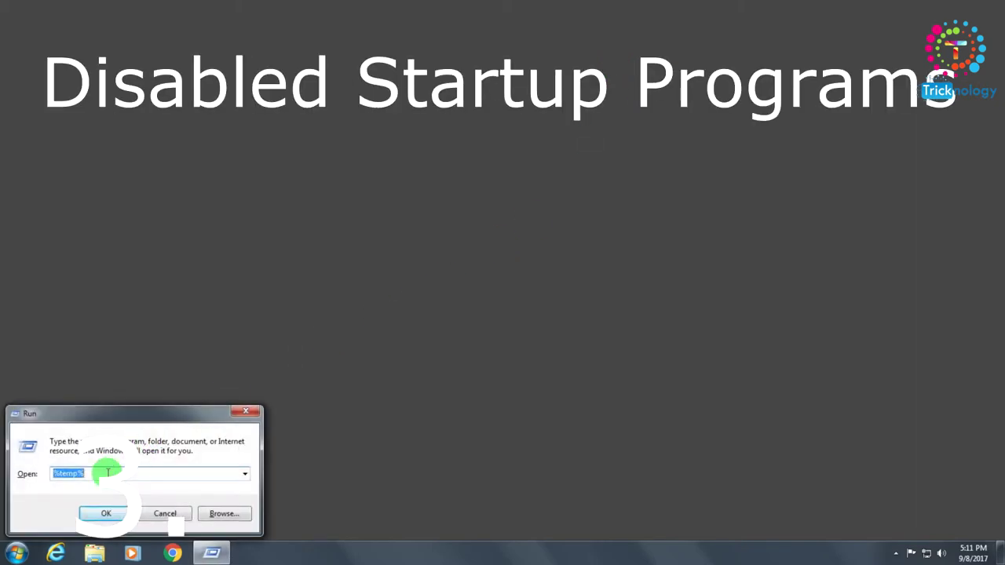
text(m)
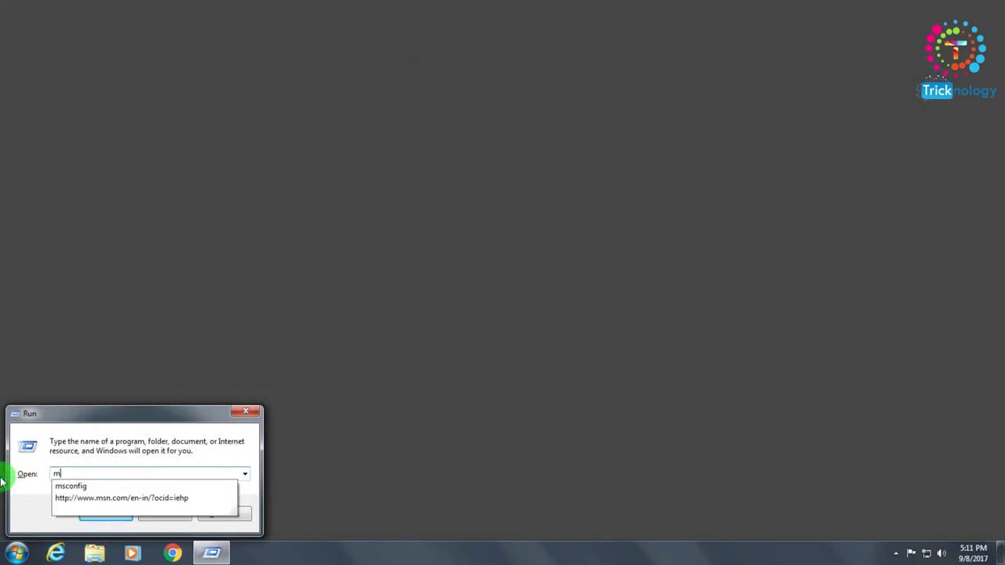
text(sconfig)
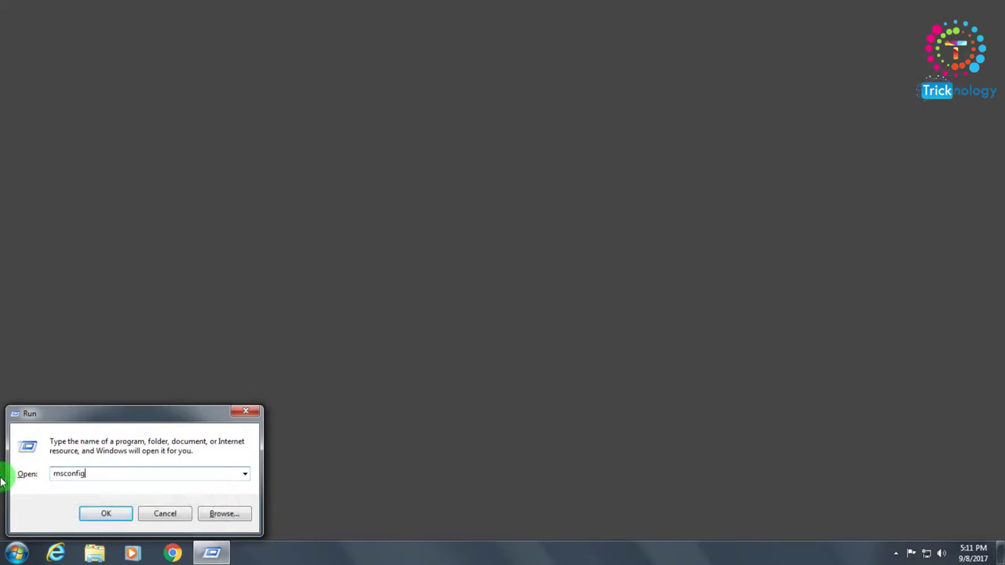
click(99, 516)
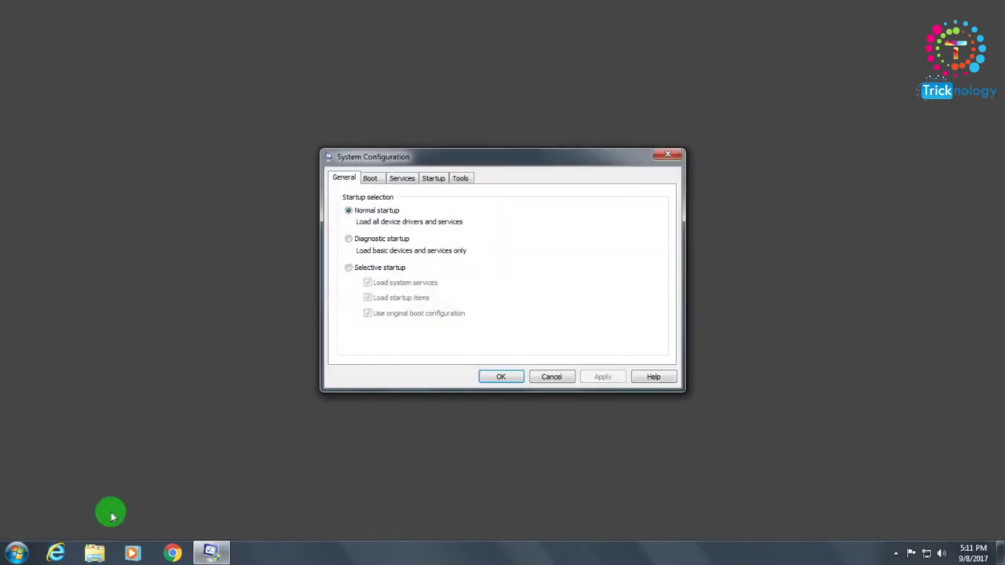
click(432, 179)
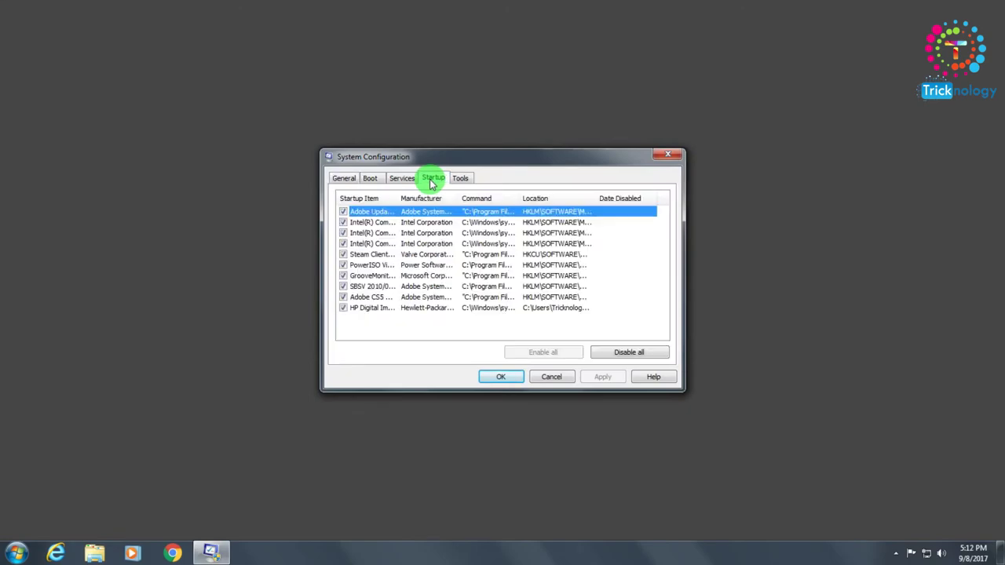
Uncheck Adobe Updater, PowerISO and Adobe CS5 Service Manager, apply, and exit without restarting.
click(240, 307)
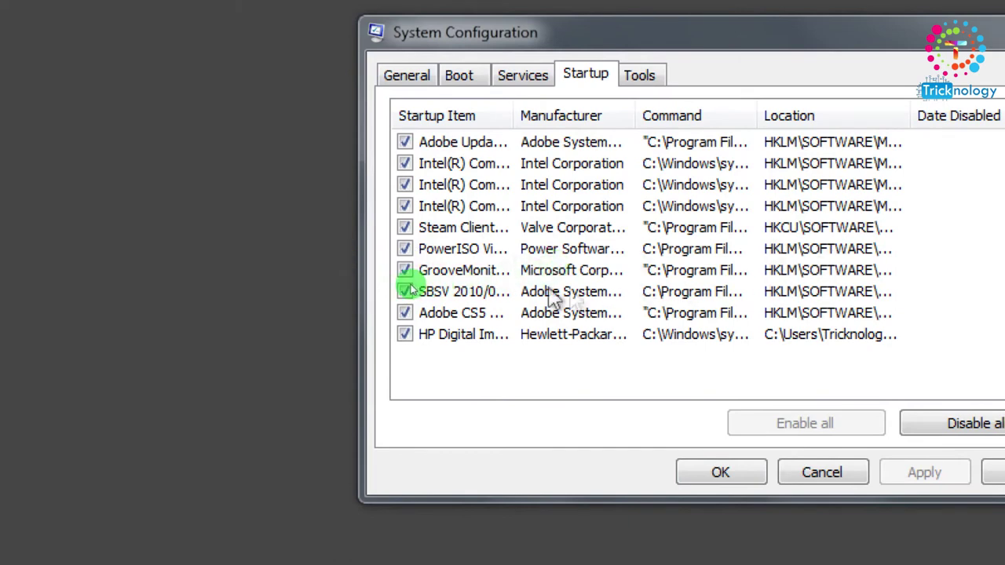
drag(516, 106, 657, 118)
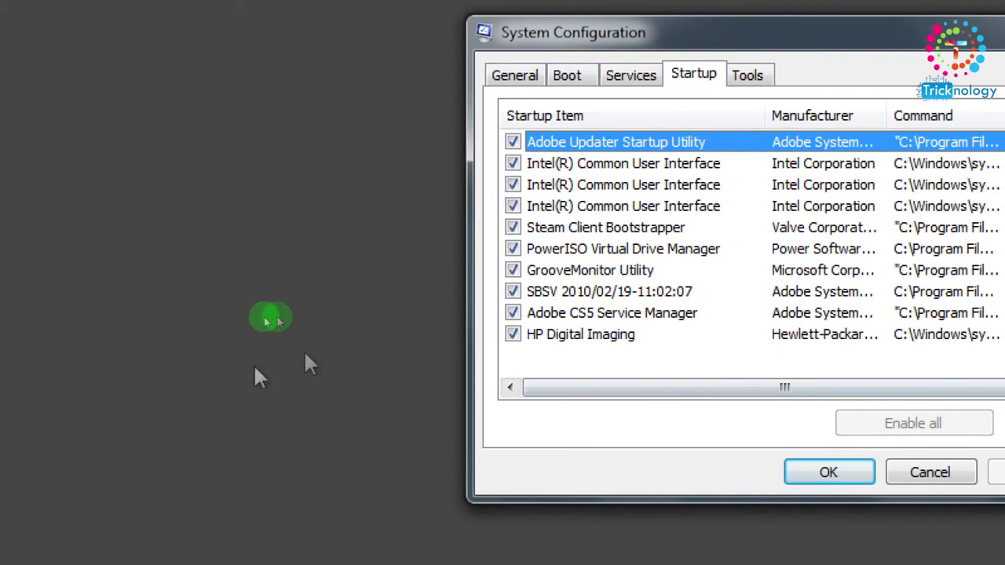
click(513, 248)
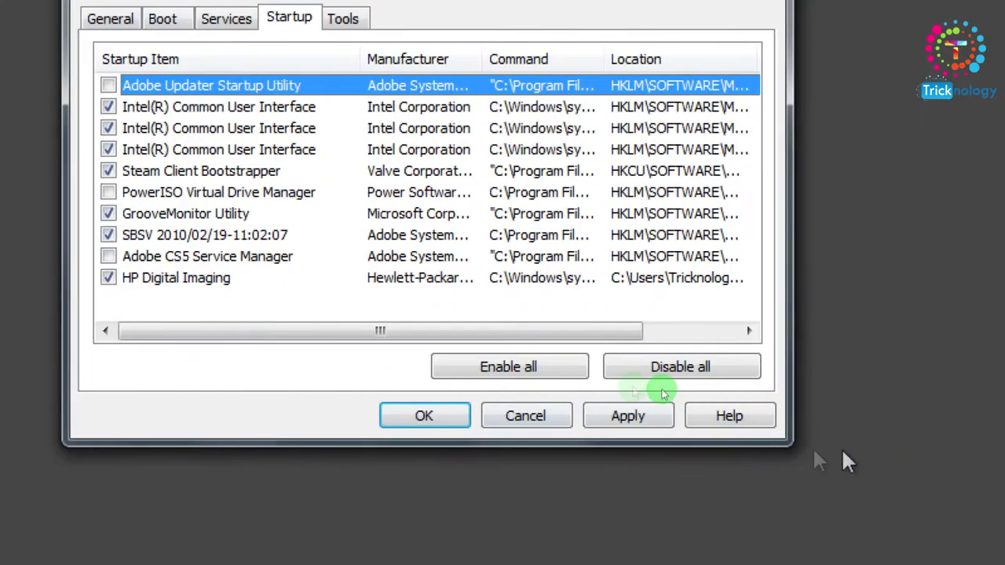
click(665, 414)
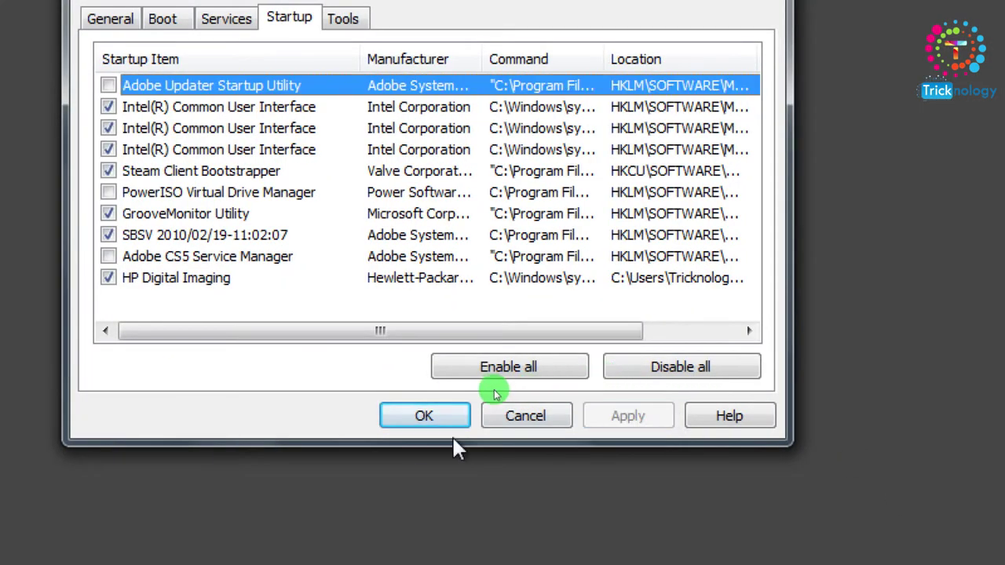
click(396, 416)
key(alt+d)
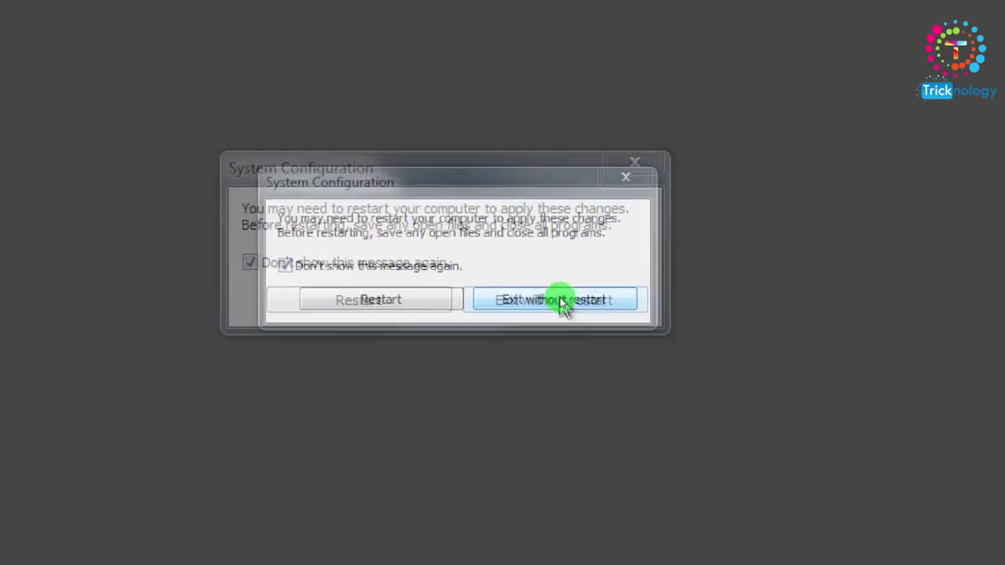
click(591, 307)
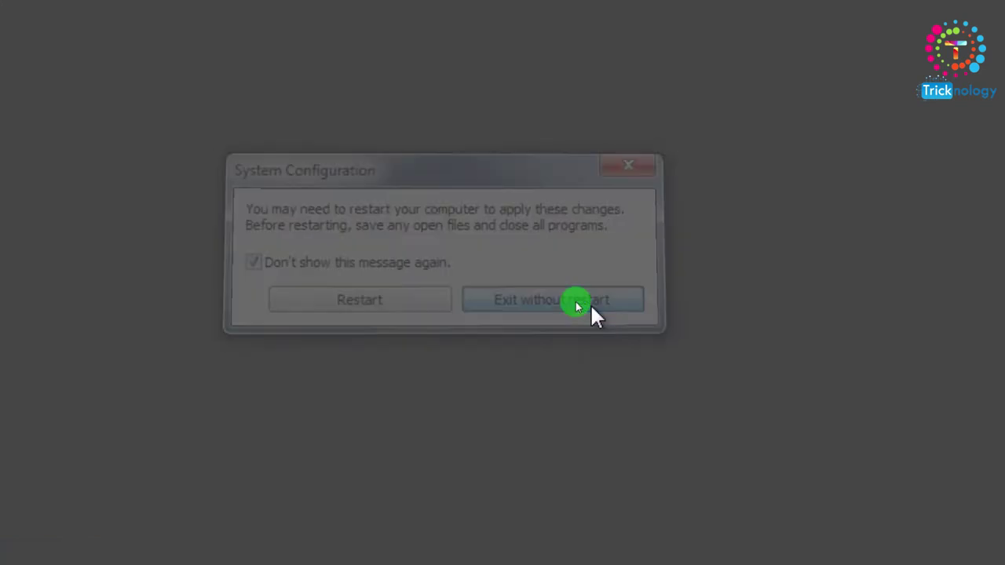
right_click(509, 257)
Open Computer from the Start menu, then its System page and the System Properties window.
click(531, 291)
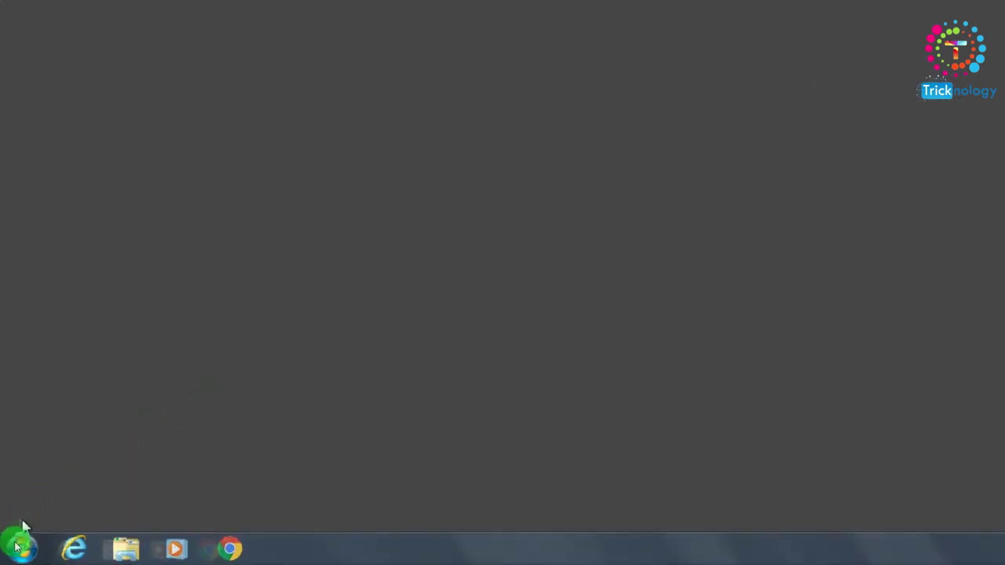
click(16, 551)
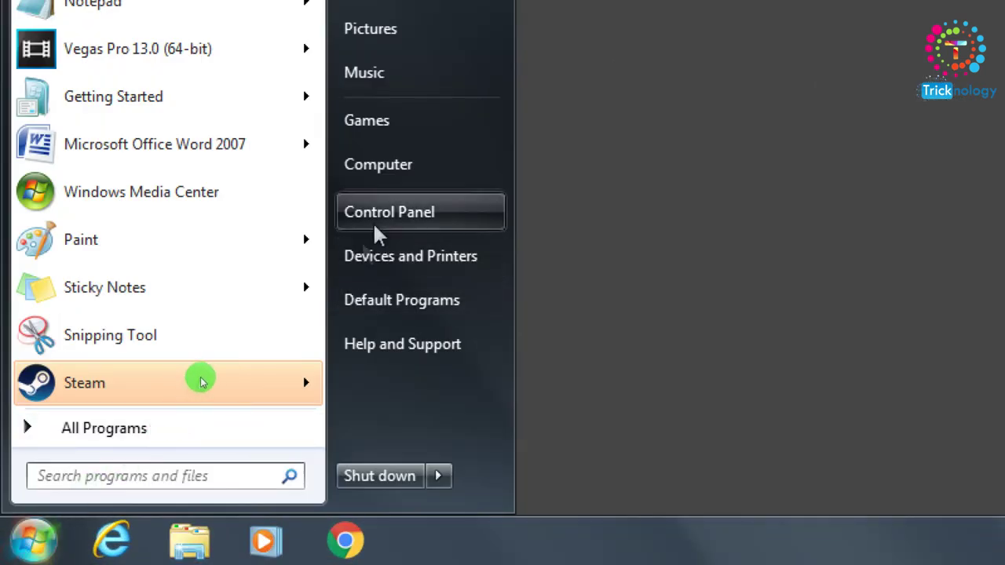
right_click(416, 163)
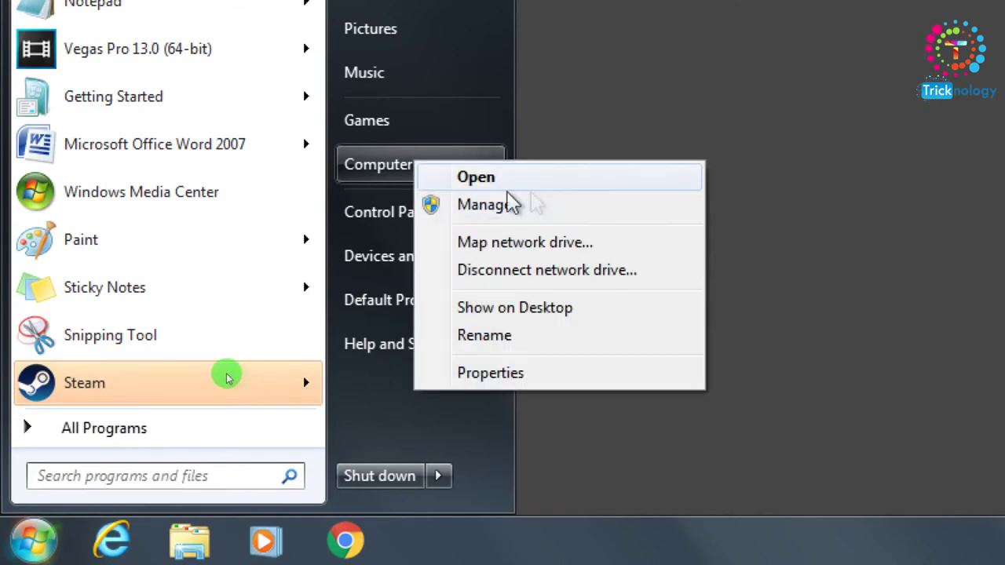
click(374, 180)
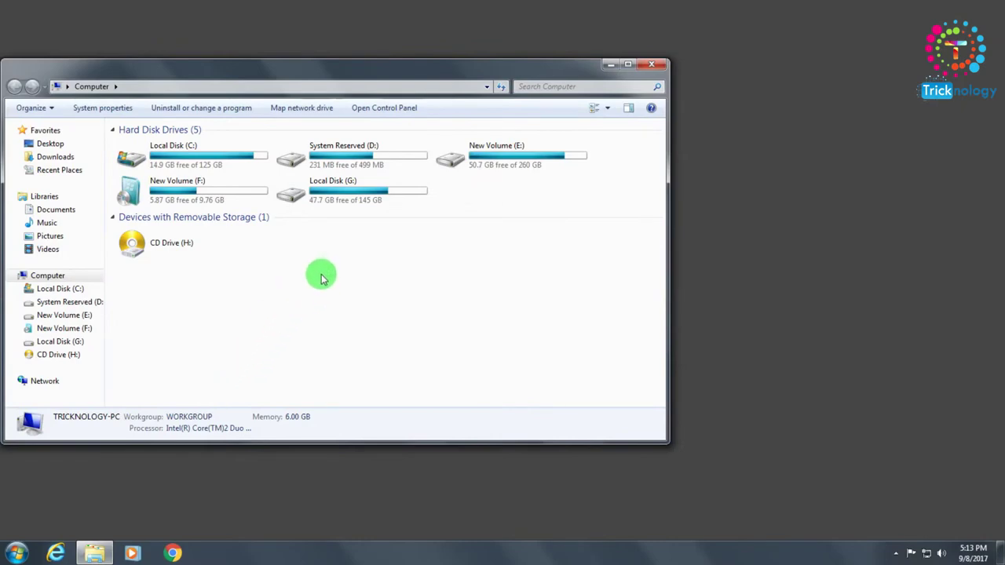
right_click(321, 279)
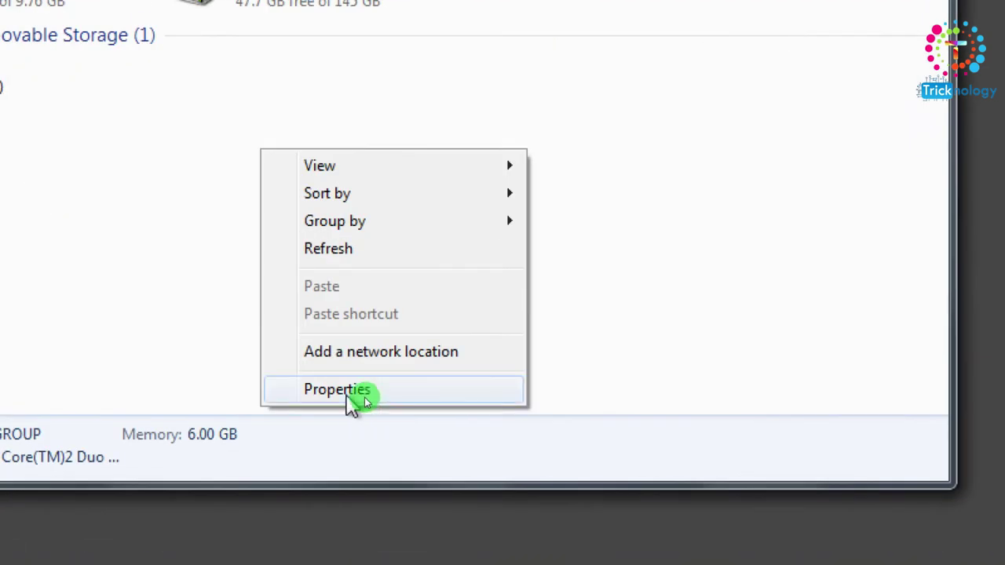
click(348, 395)
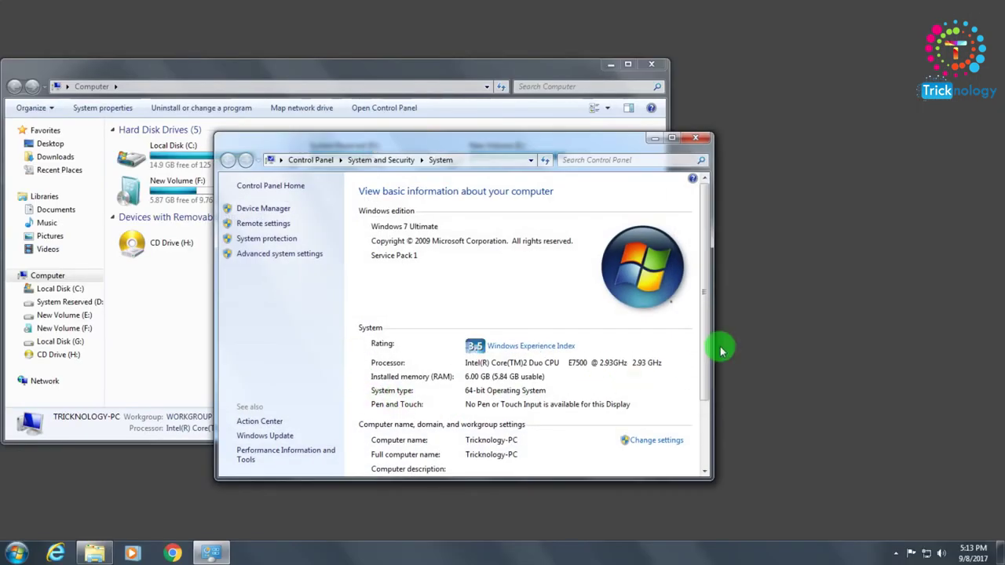
scroll(696, 402, down, 3)
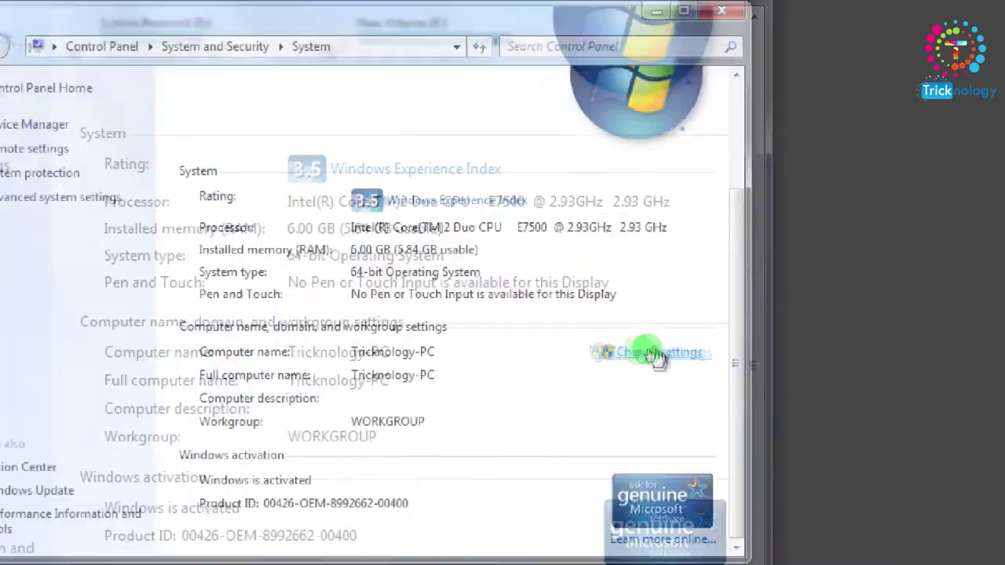
click(656, 354)
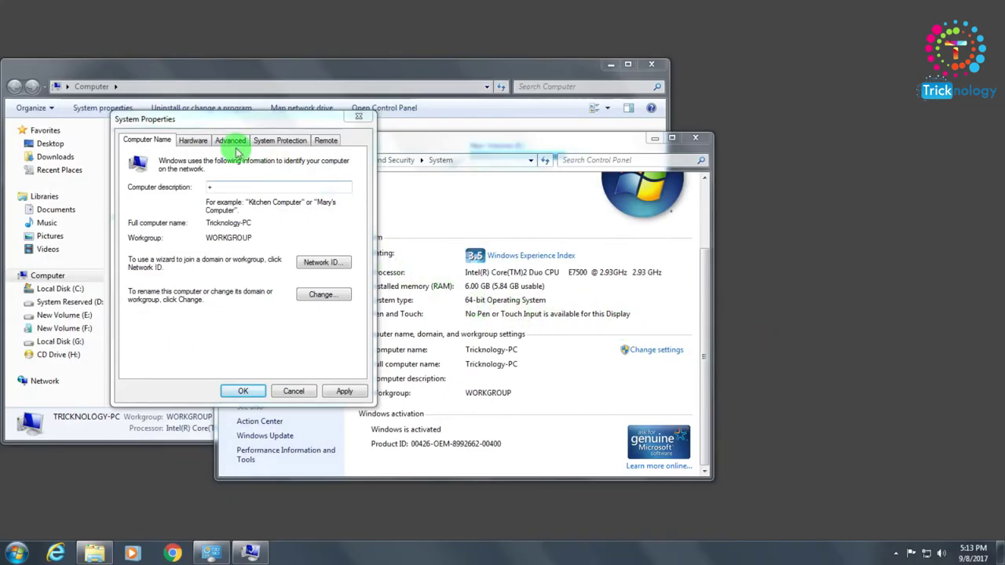
Apply Adjust for best performance in Performance Options, then close System Properties and System.
click(231, 143)
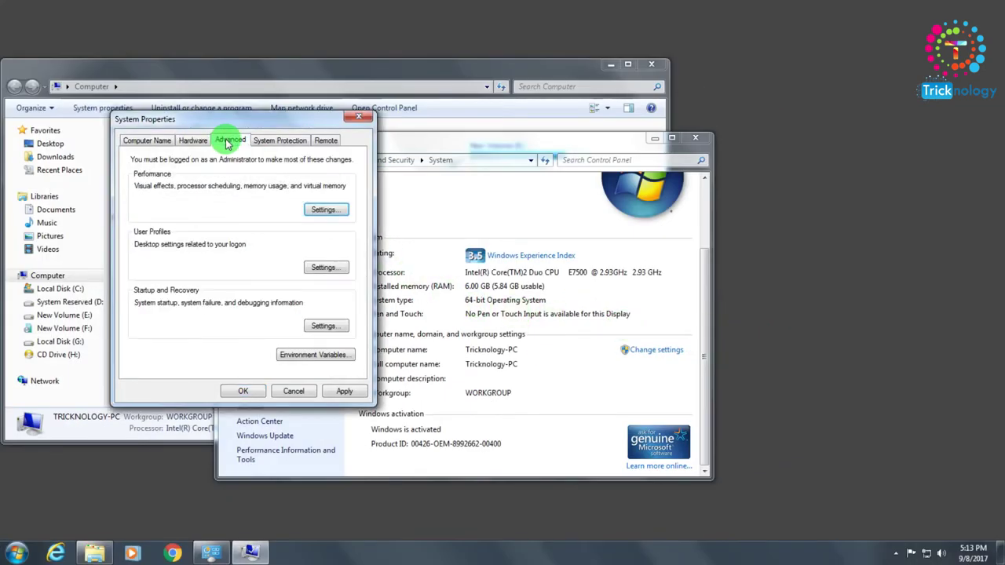
click(334, 213)
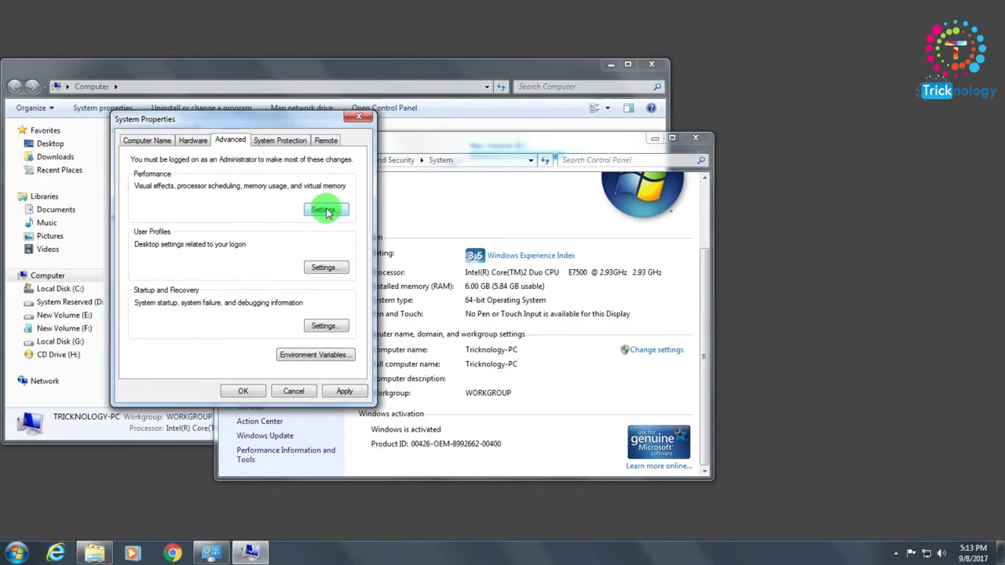
click(327, 212)
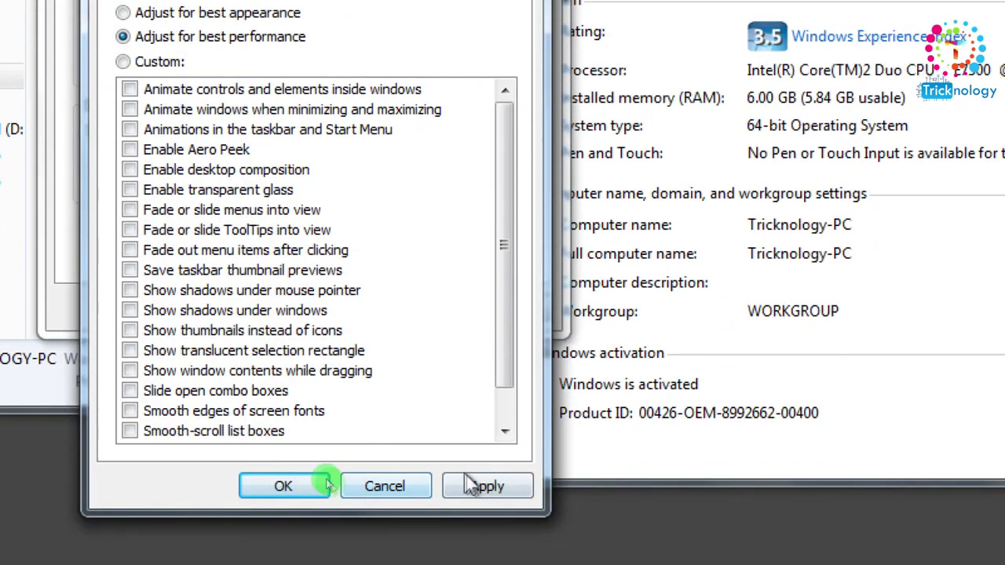
click(475, 486)
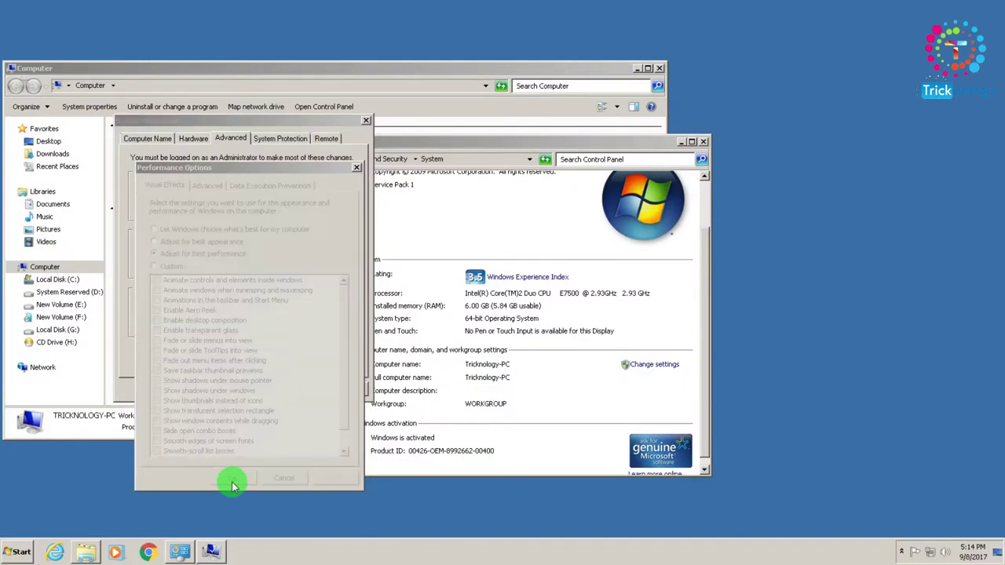
click(233, 479)
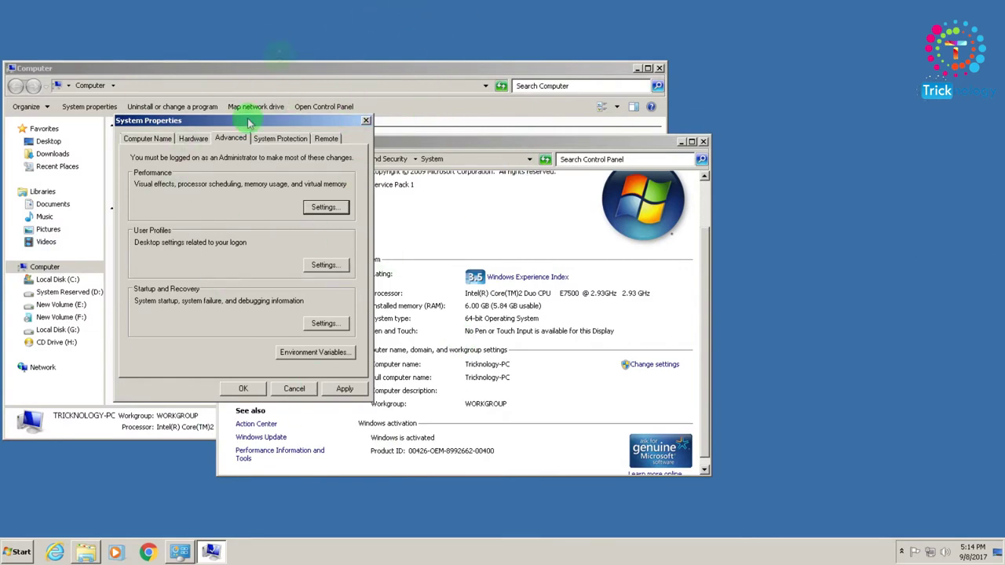
click(366, 120)
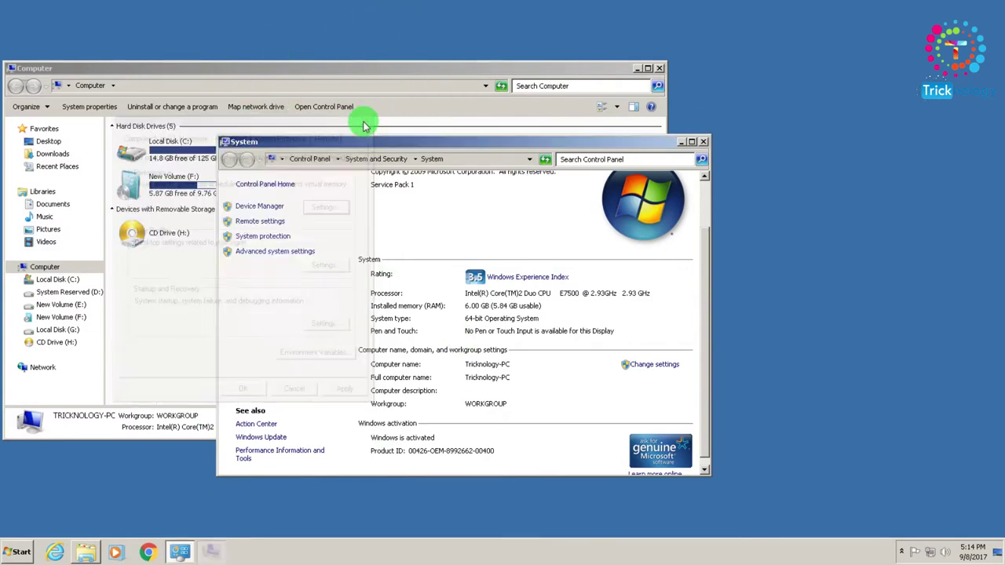
click(703, 141)
Launch Disk Cleanup from Accessories > System Tools in the Start menu.
click(659, 68)
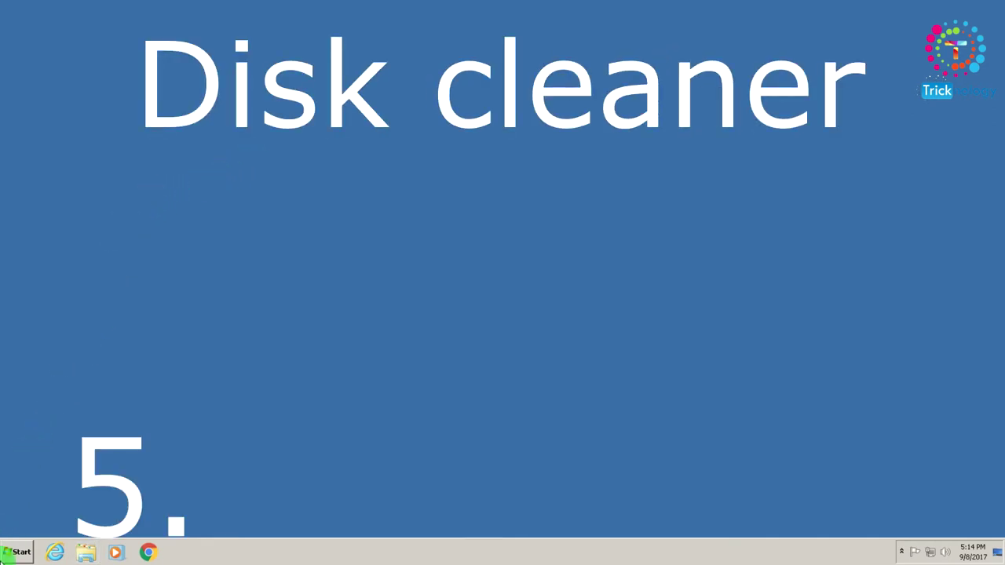
click(15, 552)
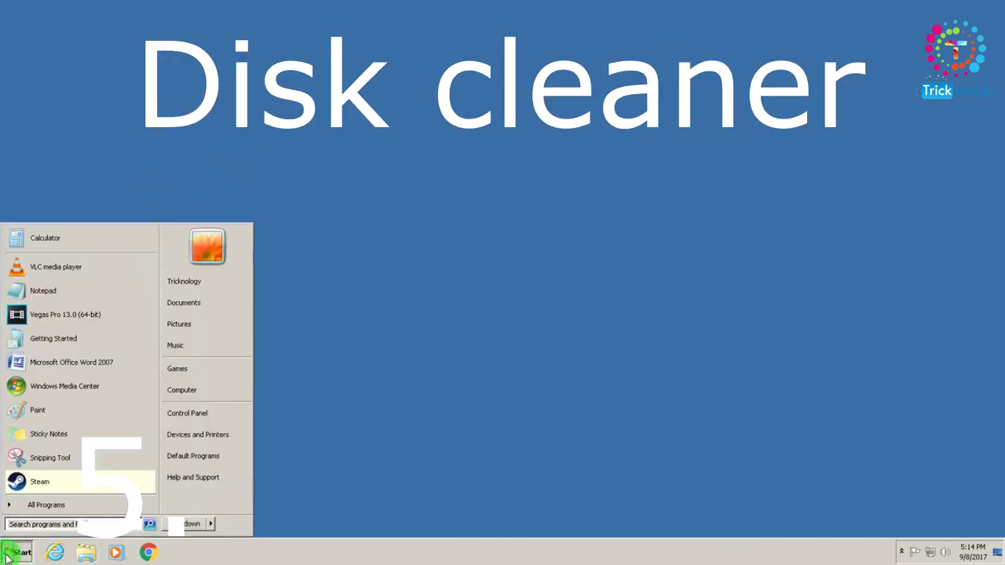
click(37, 506)
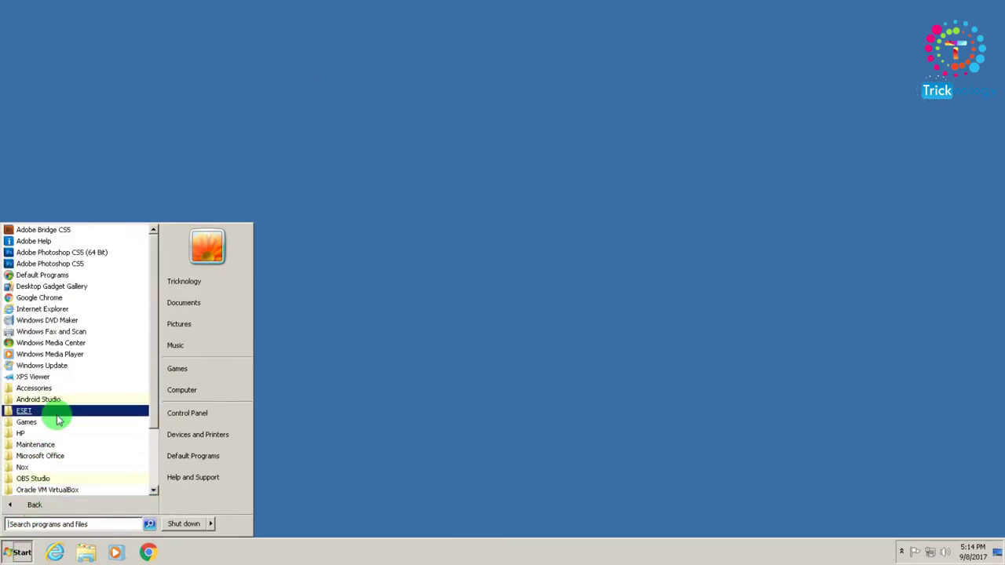
click(66, 386)
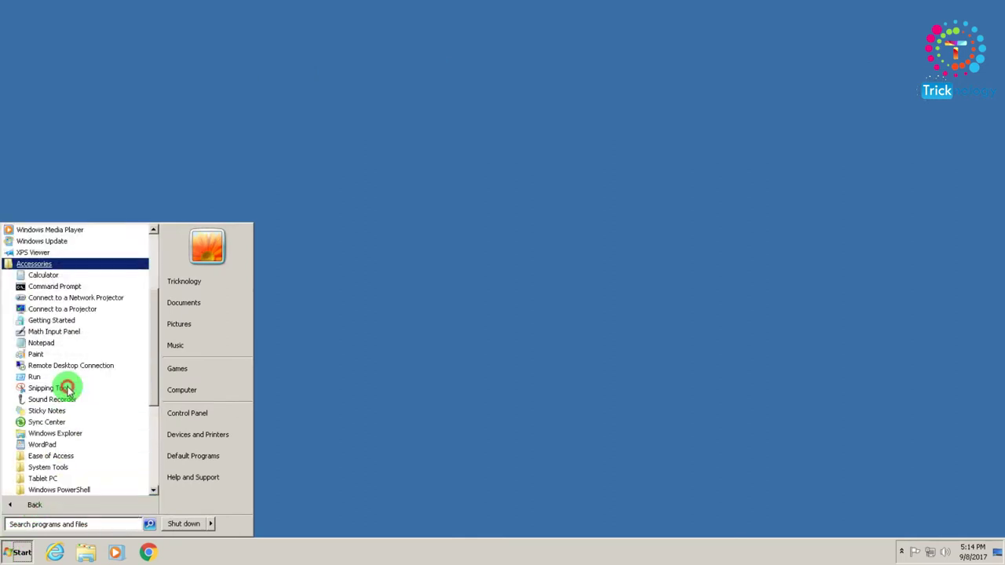
scroll(69, 440, down, 1)
click(69, 440)
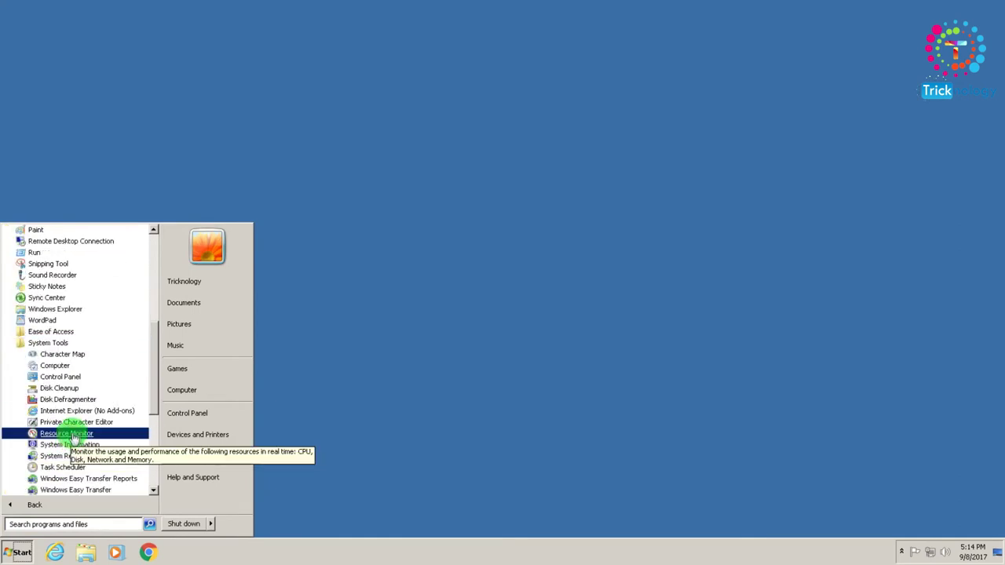
click(60, 388)
Scan drive C: and permanently delete the checked downloaded program and temporary internet files.
click(576, 273)
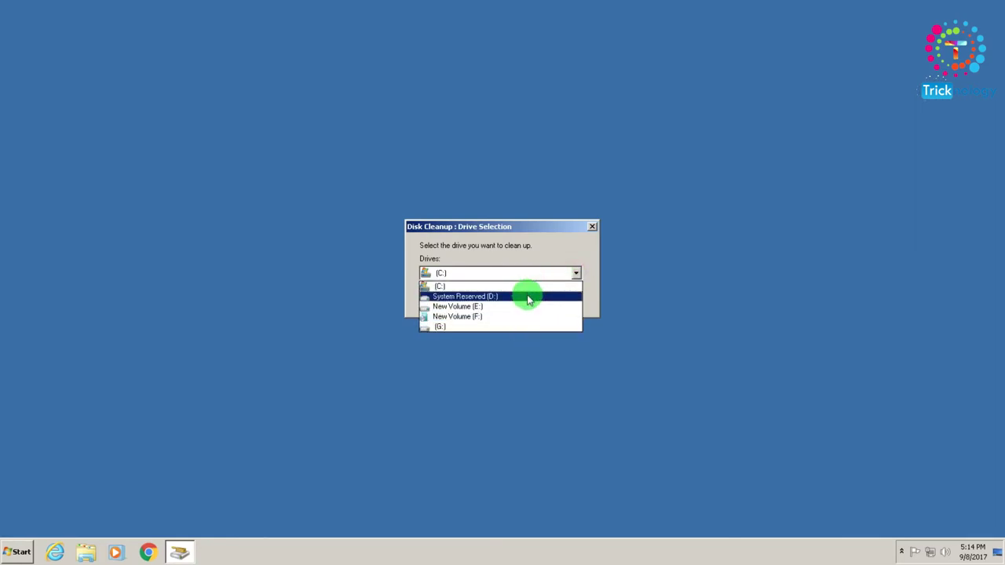
click(459, 288)
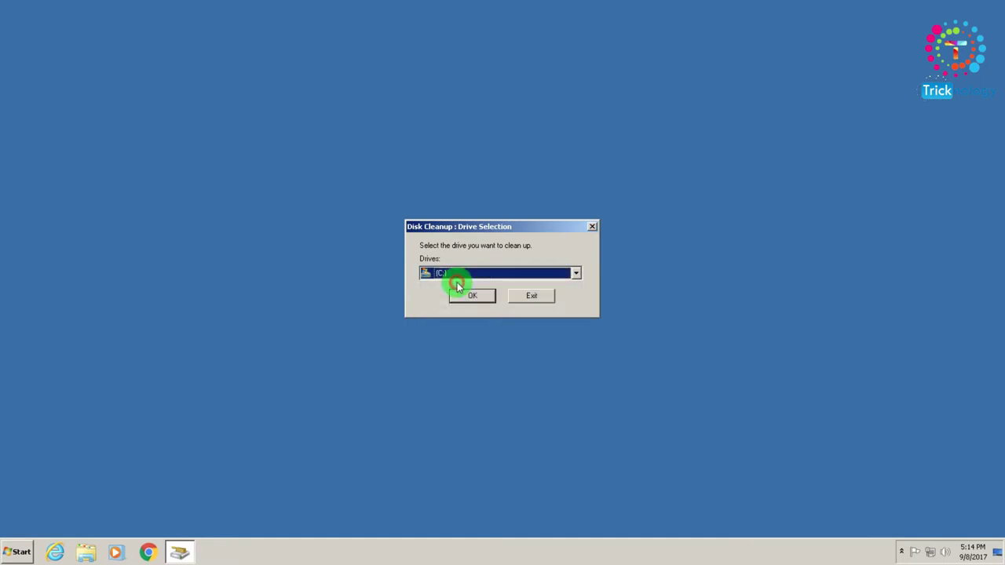
click(479, 296)
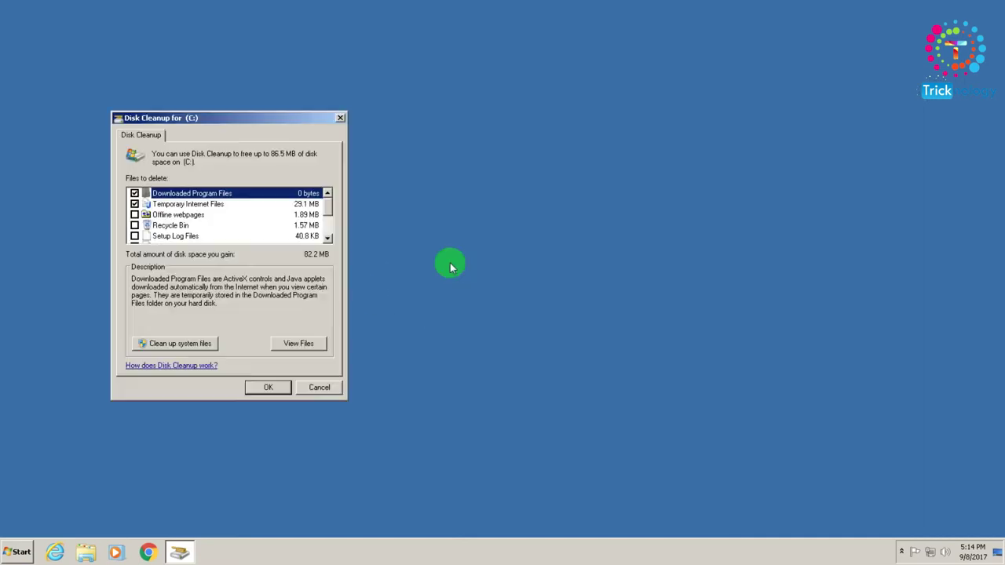
drag(246, 124, 476, 132)
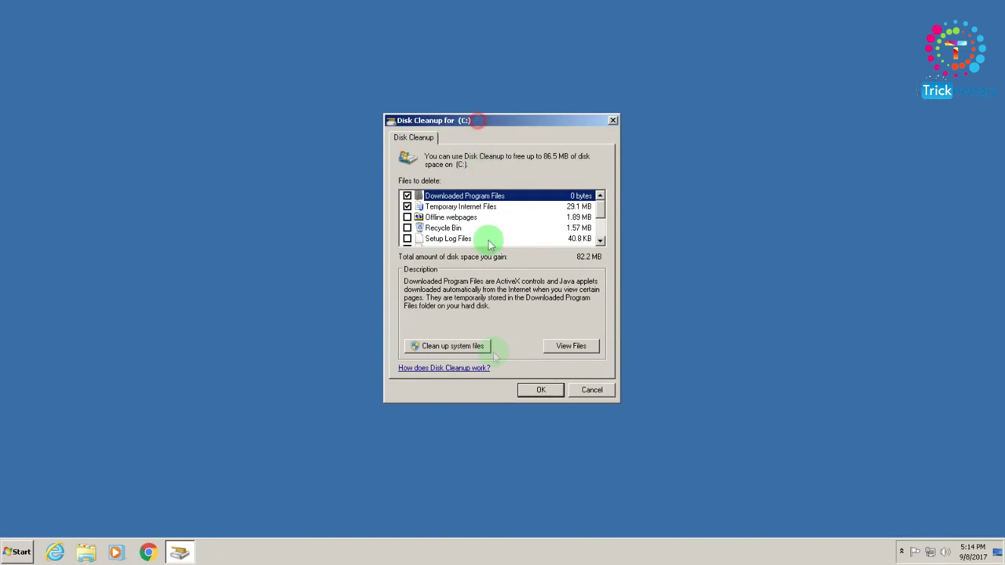
click(545, 389)
click(556, 280)
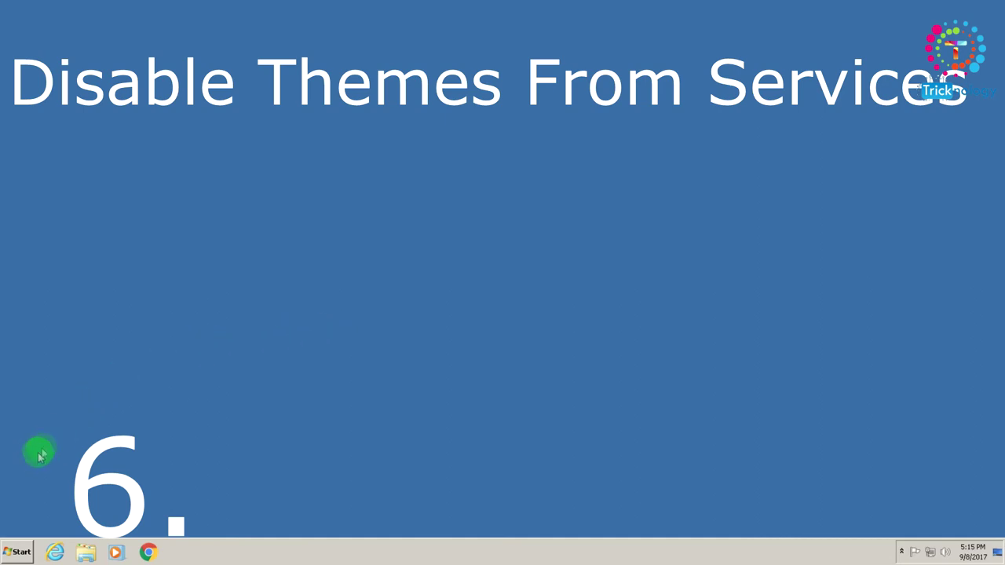
Launch services.msc and jump to the Themes service in the list.
key(super+r)
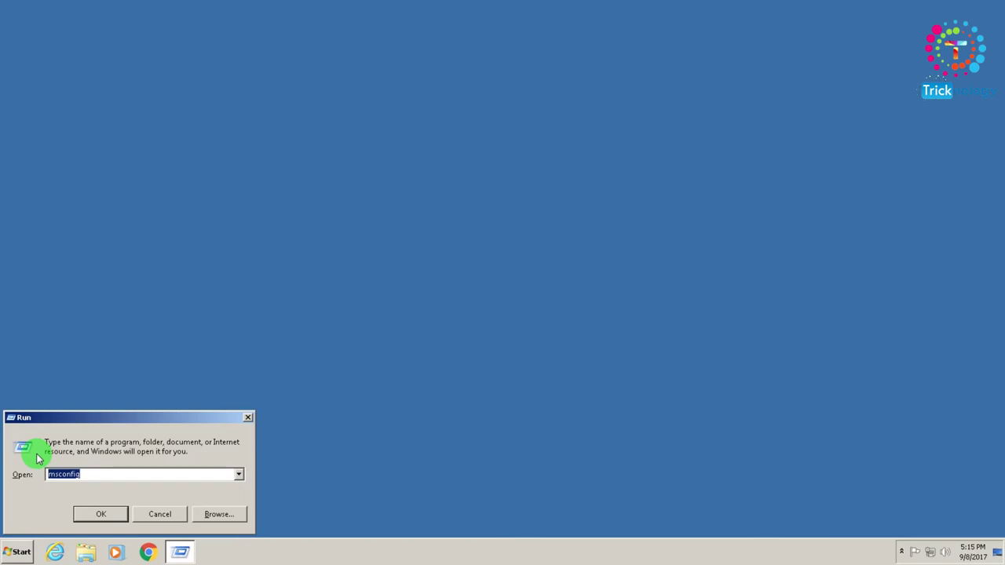
text(se)
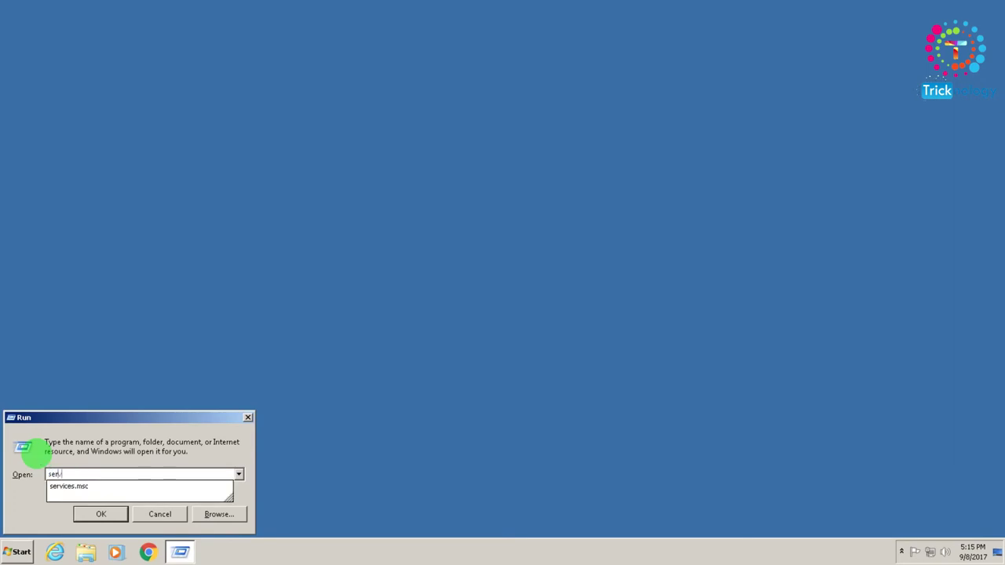
text(rvices.msc)
key(Return)
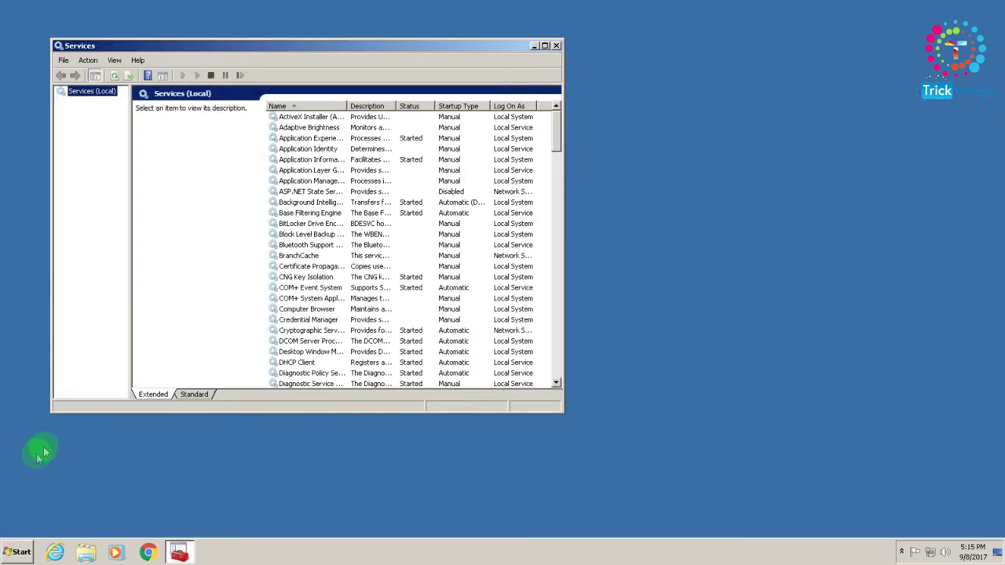
click(403, 245)
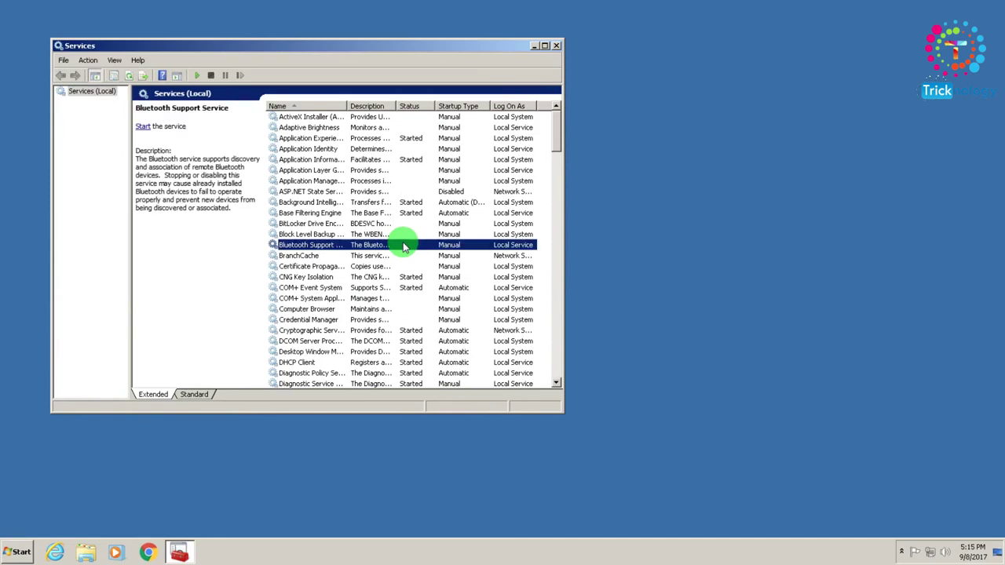
text(th)
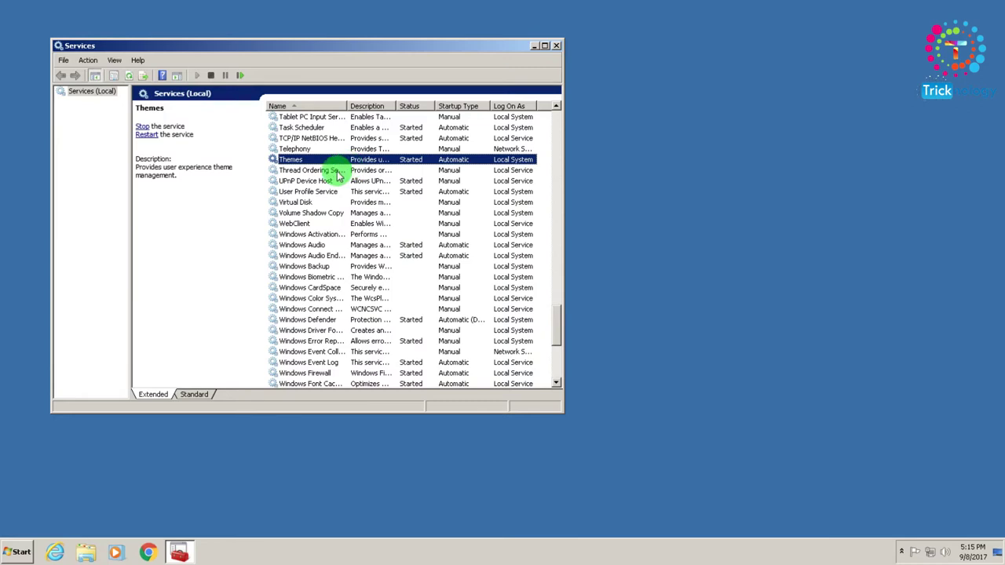
Set the Themes service startup type to Disabled and apply it.
right_click(314, 163)
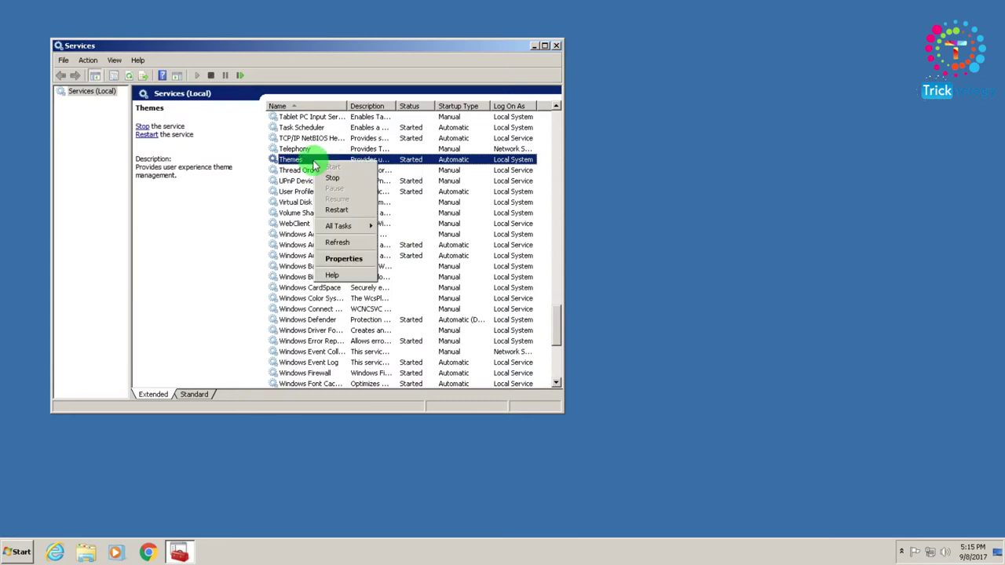
click(346, 260)
click(314, 216)
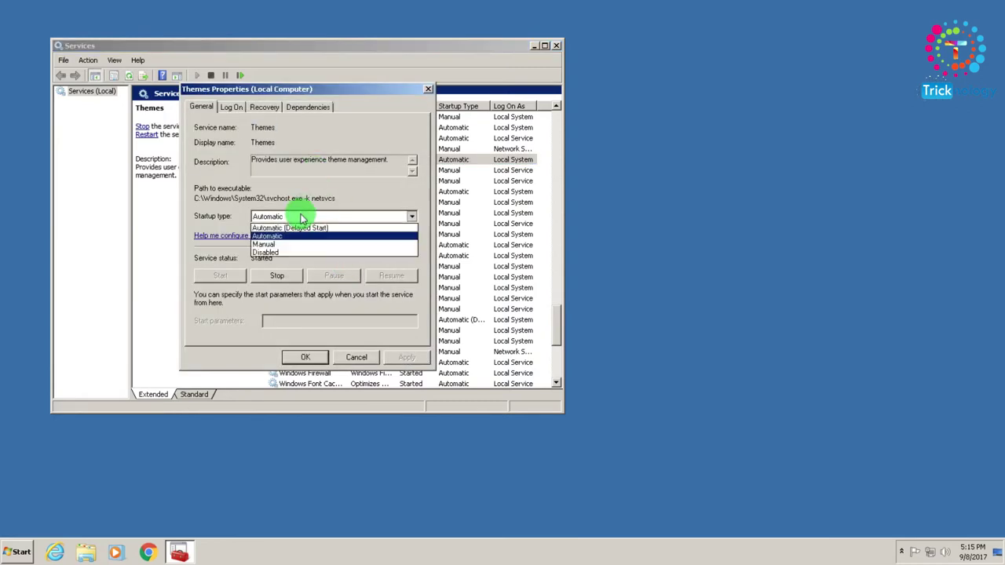
click(266, 252)
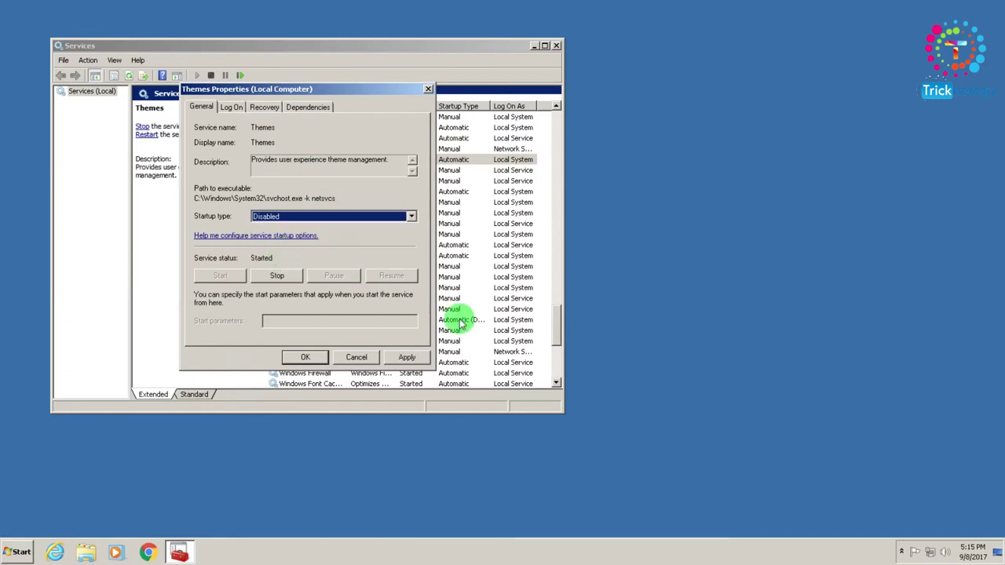
click(391, 358)
click(306, 358)
drag(413, 50, 542, 79)
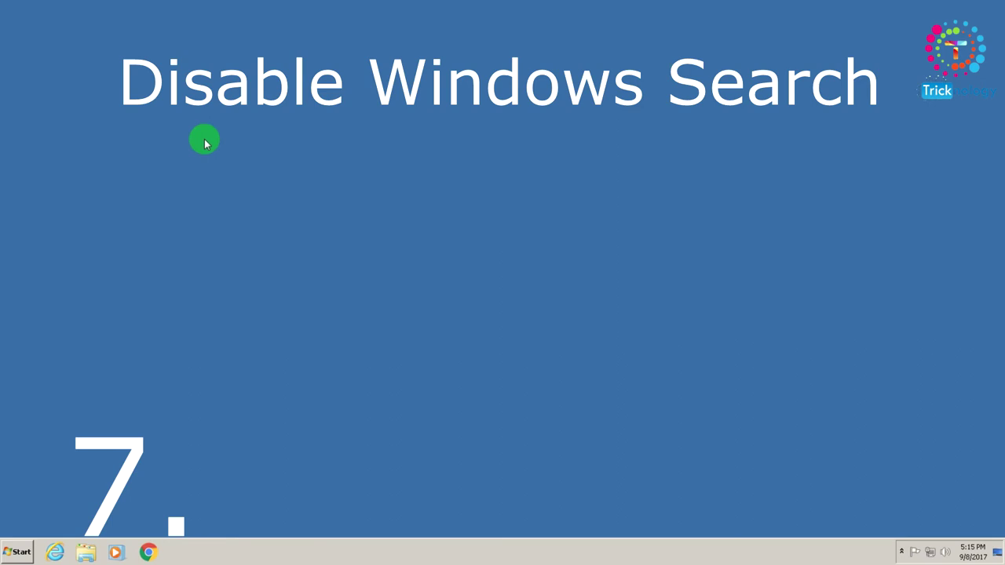
Reopen the Services console and select the Windows Search service.
key(super+r)
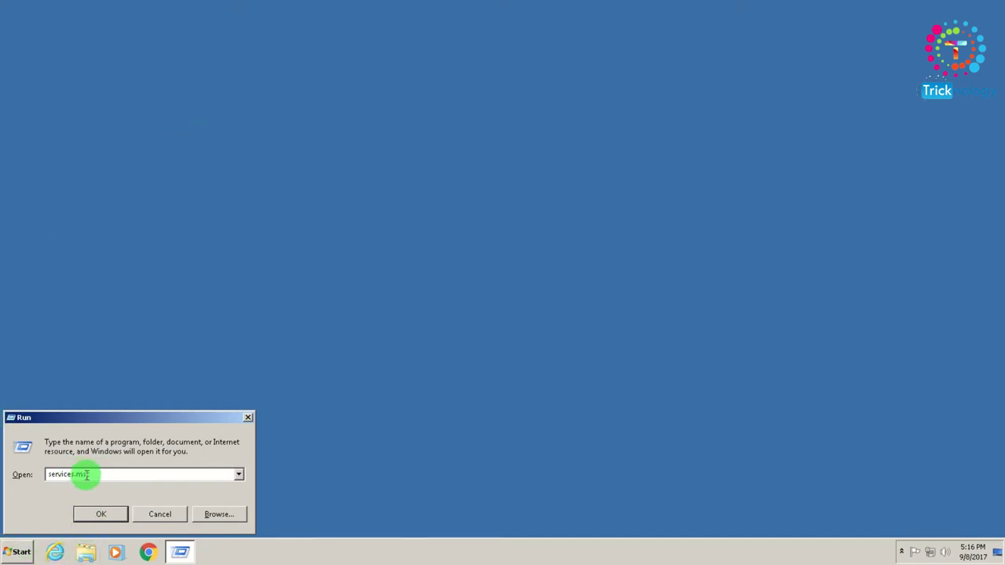
click(100, 516)
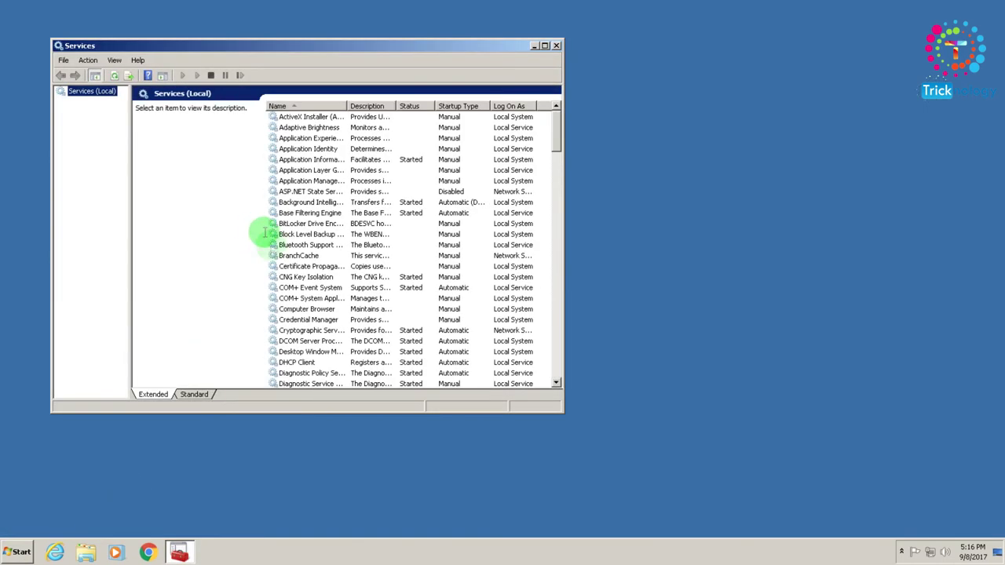
click(311, 246)
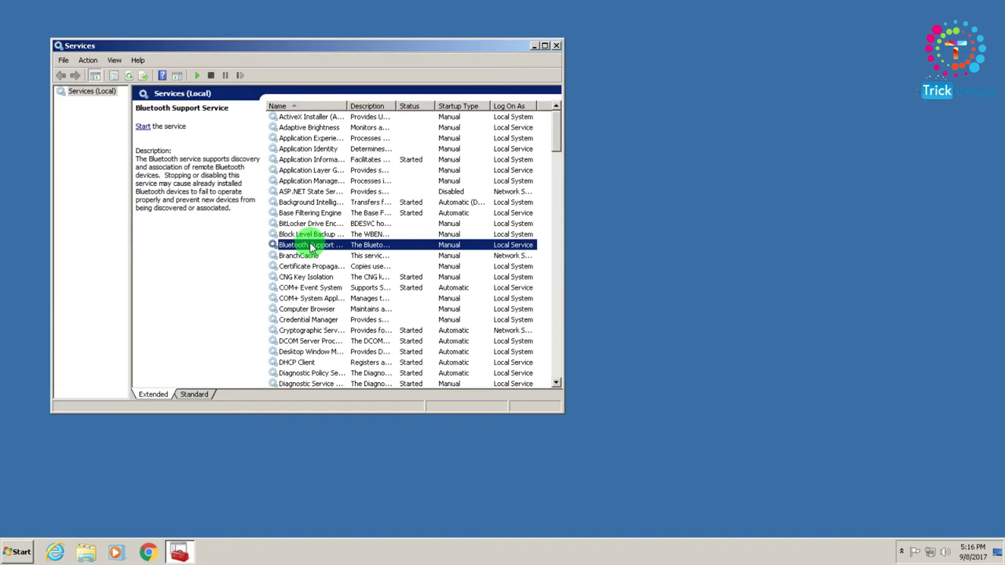
key(w)
scroll(322, 247, down, 1)
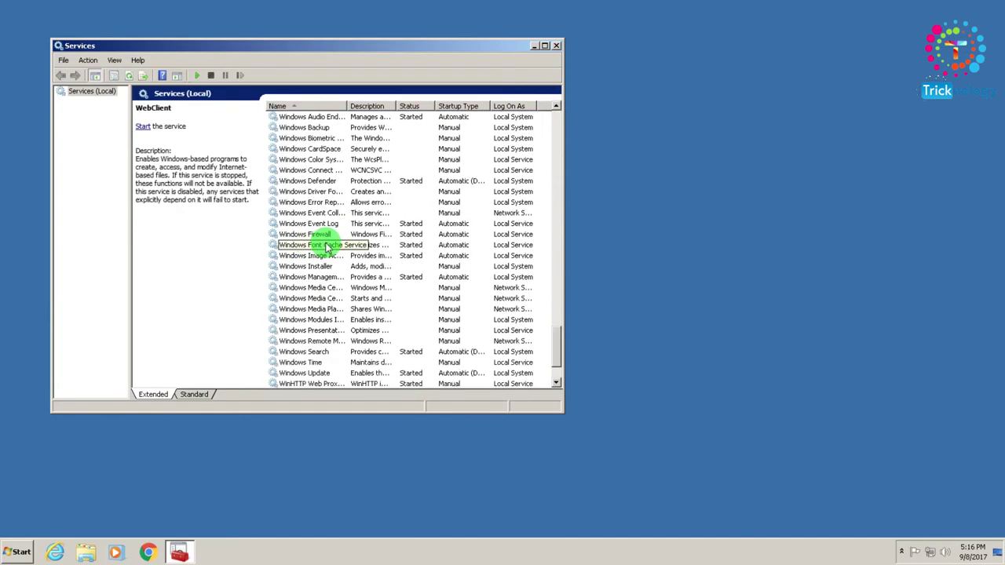
click(354, 201)
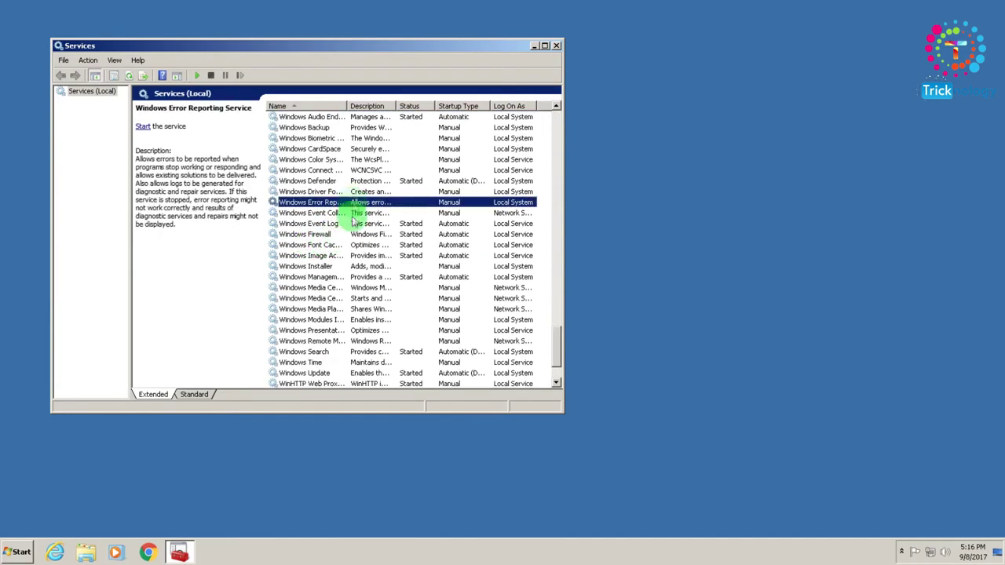
click(353, 330)
scroll(357, 339, down, 1)
click(334, 320)
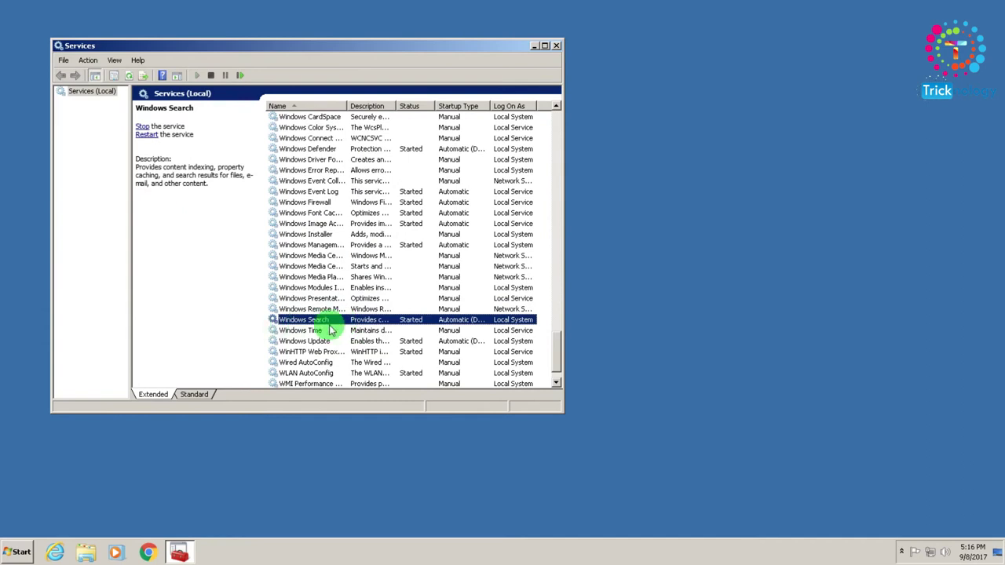
Set the Windows Search startup type to Disabled and apply it.
right_click(326, 321)
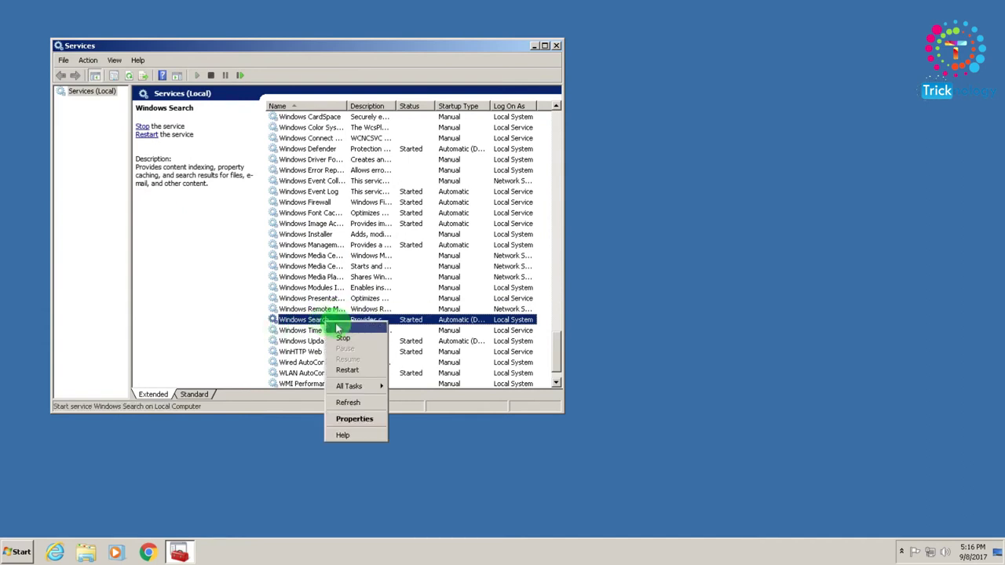
click(338, 418)
click(328, 218)
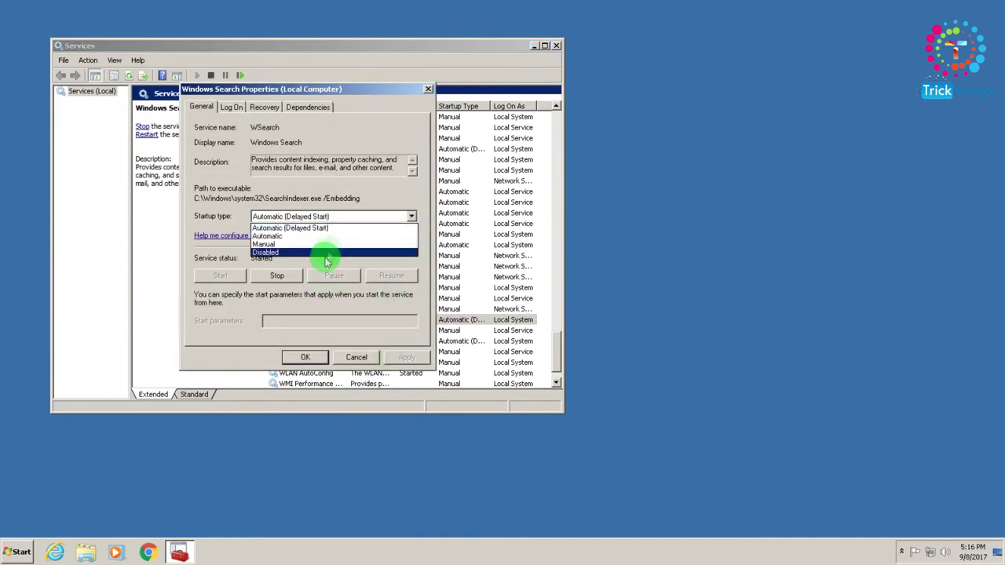
click(328, 253)
click(412, 356)
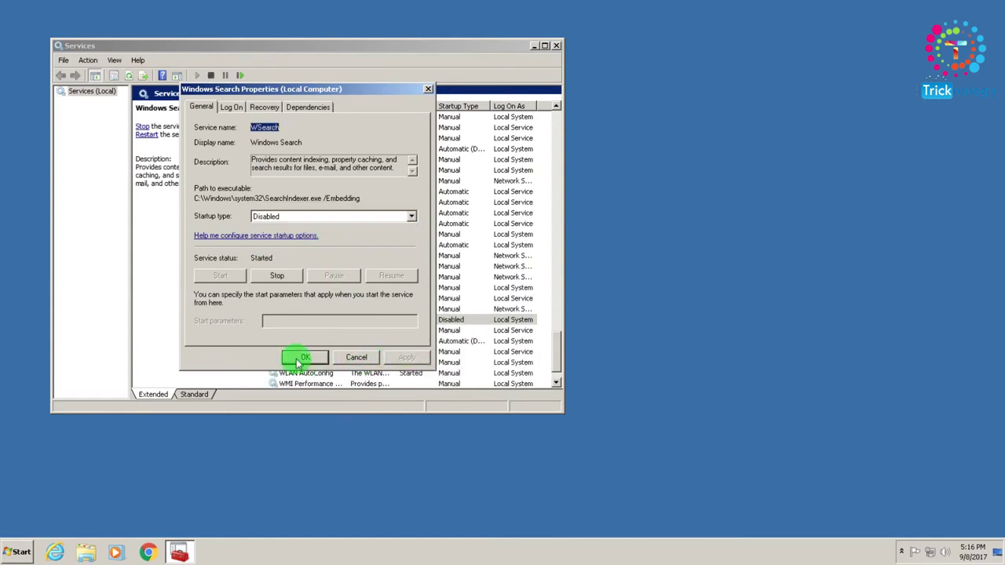
click(305, 357)
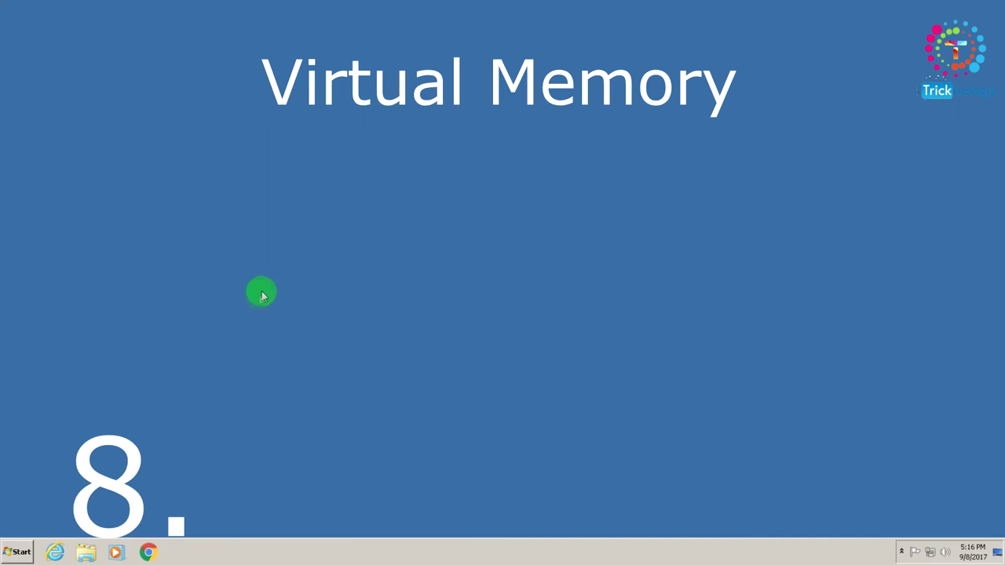
Open Computer from the Start menu, then its System page and System Properties.
click(16, 552)
click(180, 414)
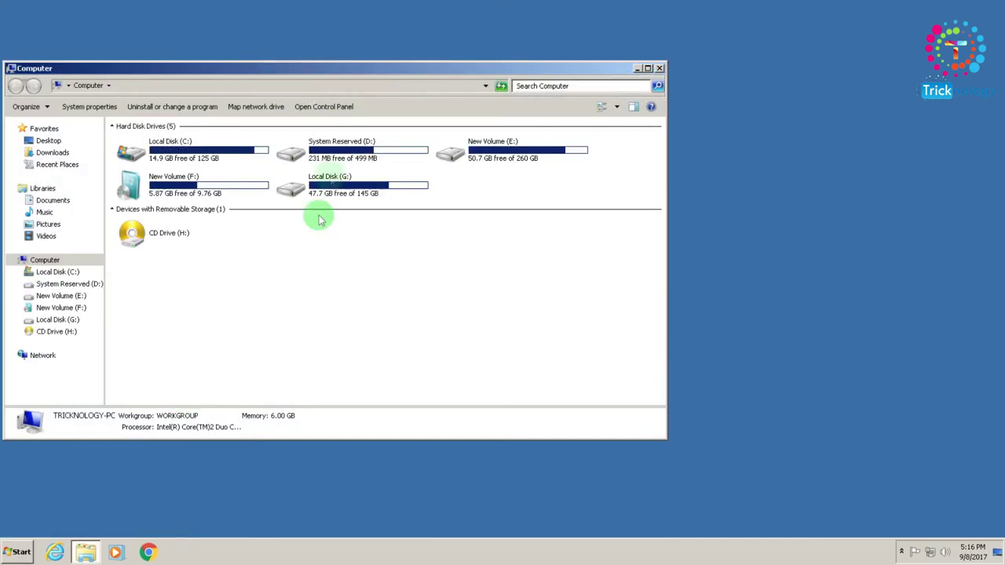
drag(314, 69, 408, 52)
right_click(399, 247)
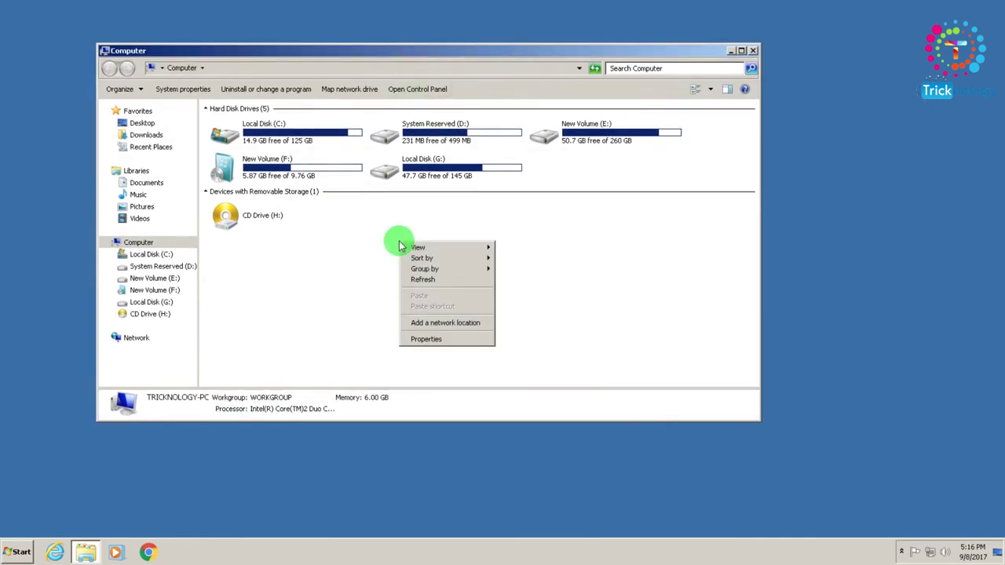
click(363, 231)
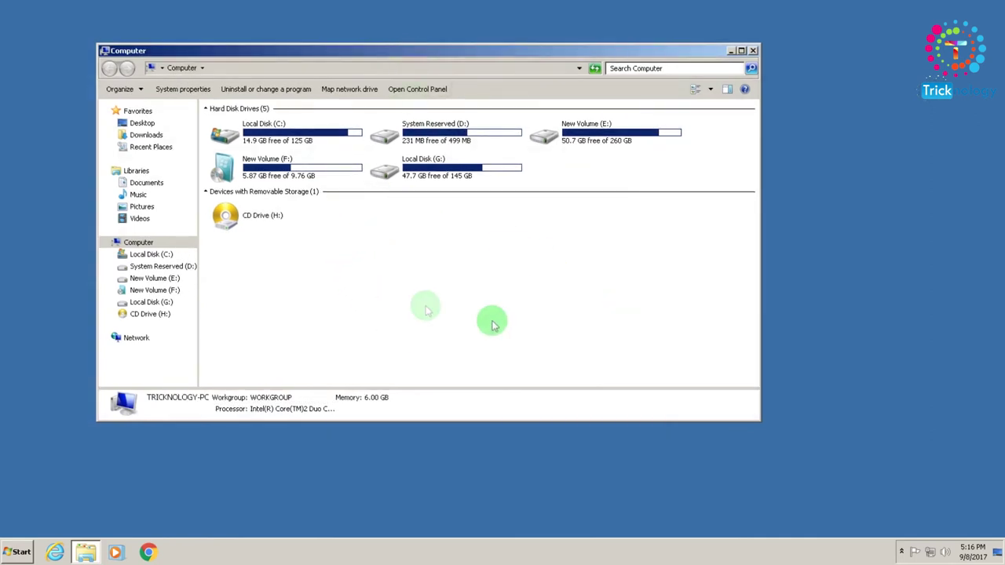
right_click(471, 270)
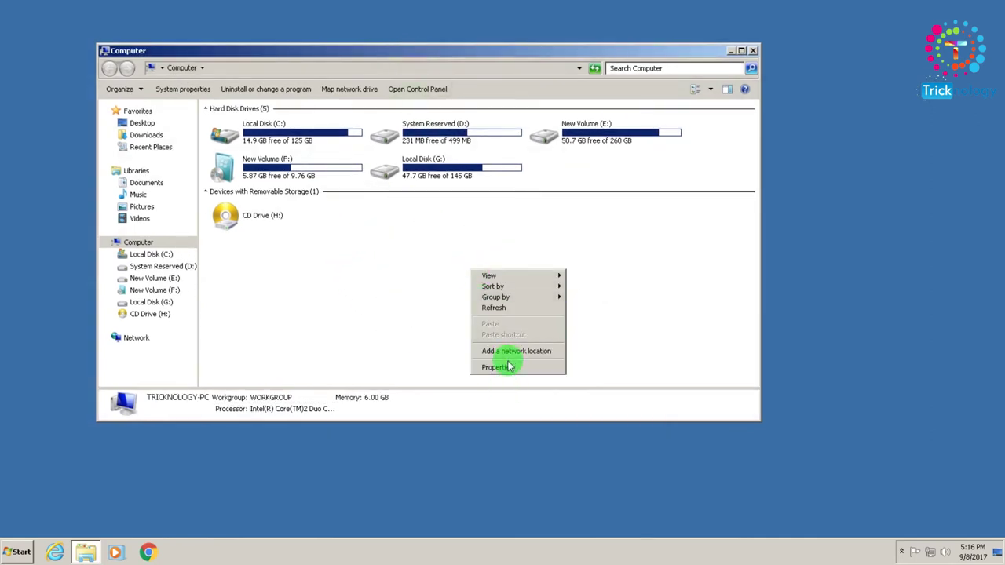
click(509, 367)
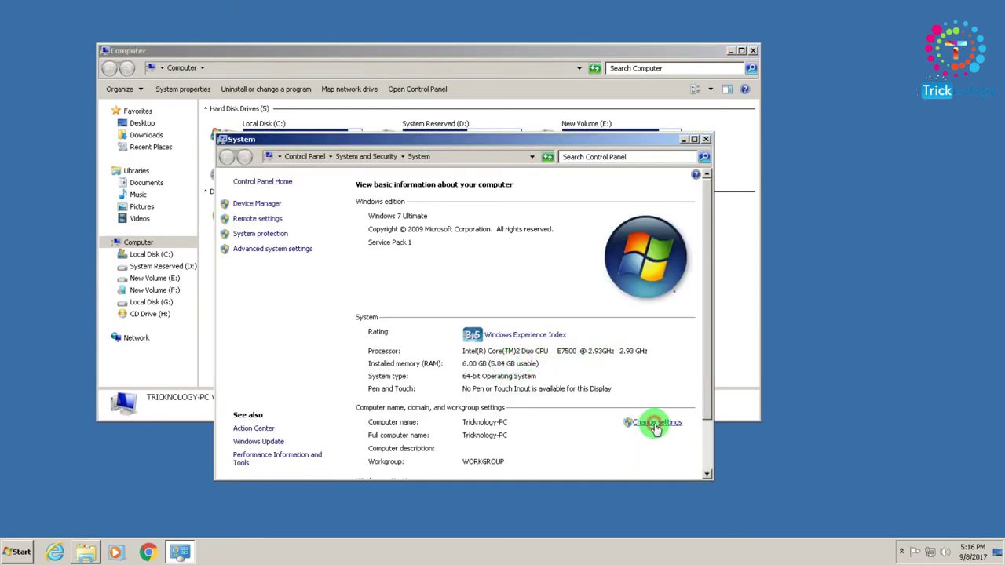
click(656, 424)
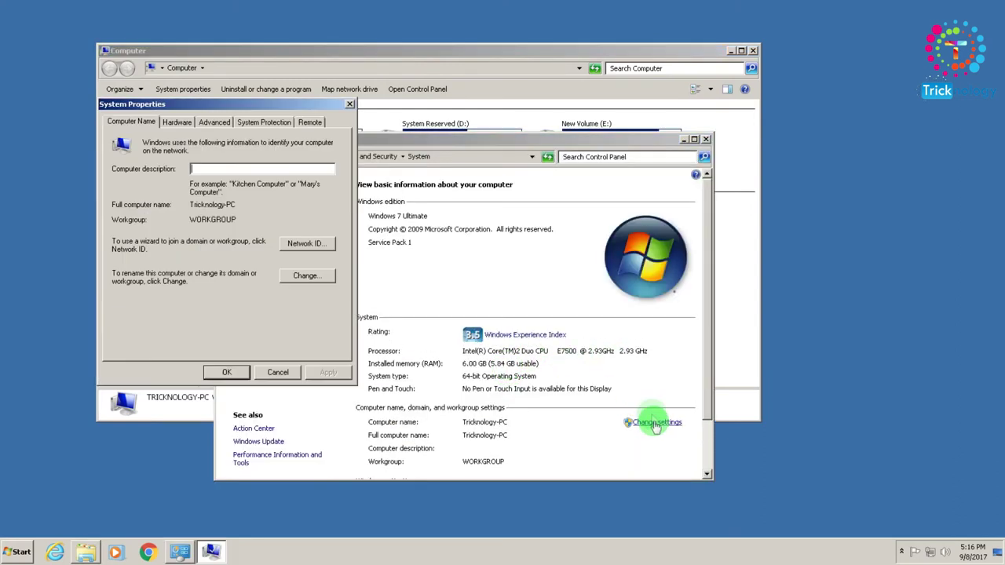
Open Performance Options from the Advanced tab and show its Advanced page.
click(177, 121)
click(213, 123)
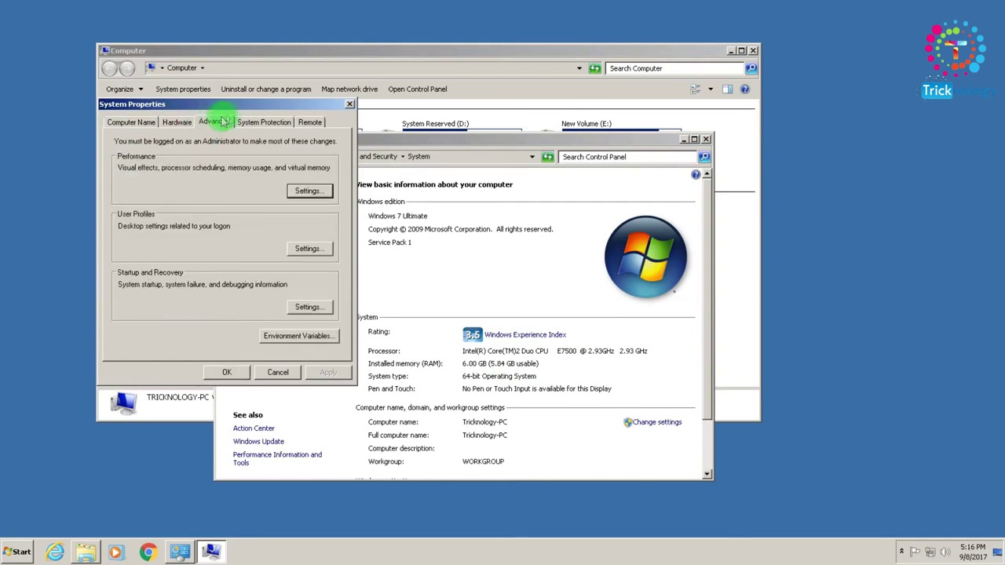
click(308, 193)
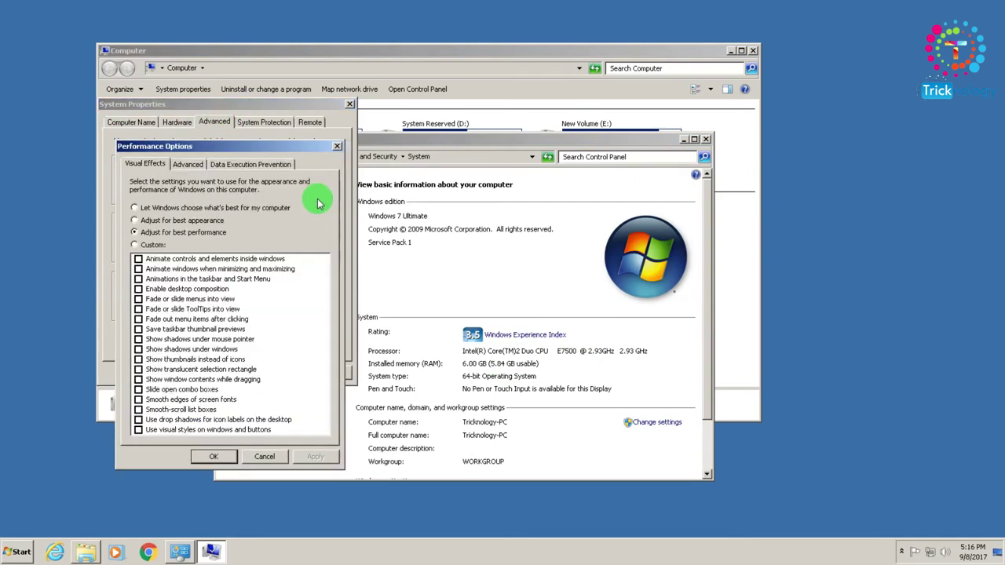
drag(259, 141, 427, 175)
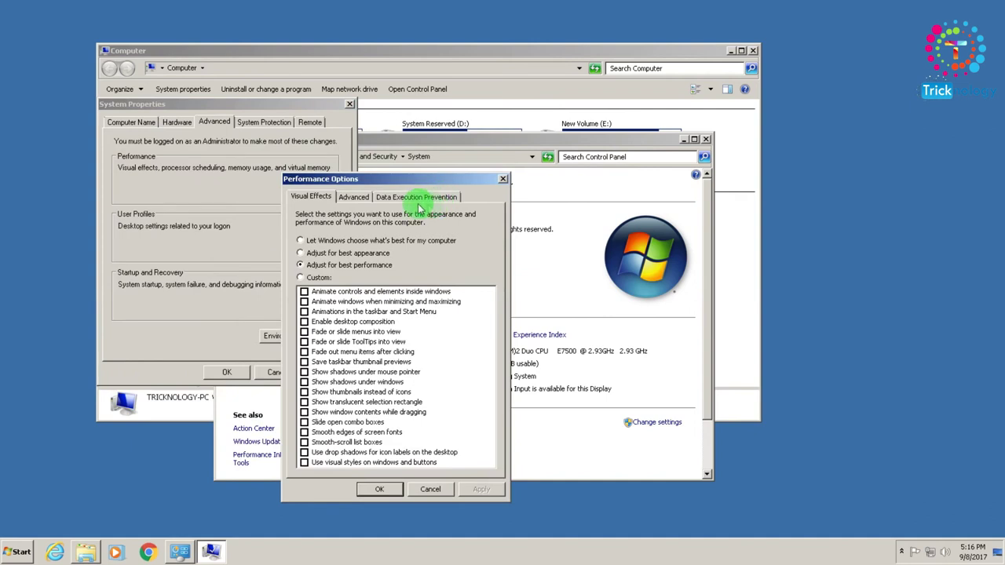
click(353, 198)
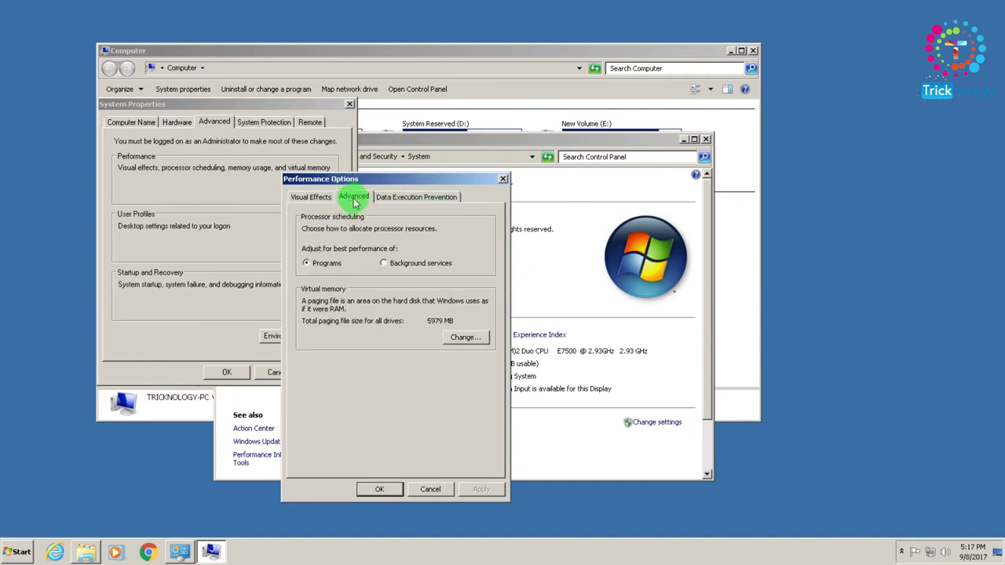
Replace automatic paging with a custom 8968 MB initial and maximum size on drive C.
click(464, 340)
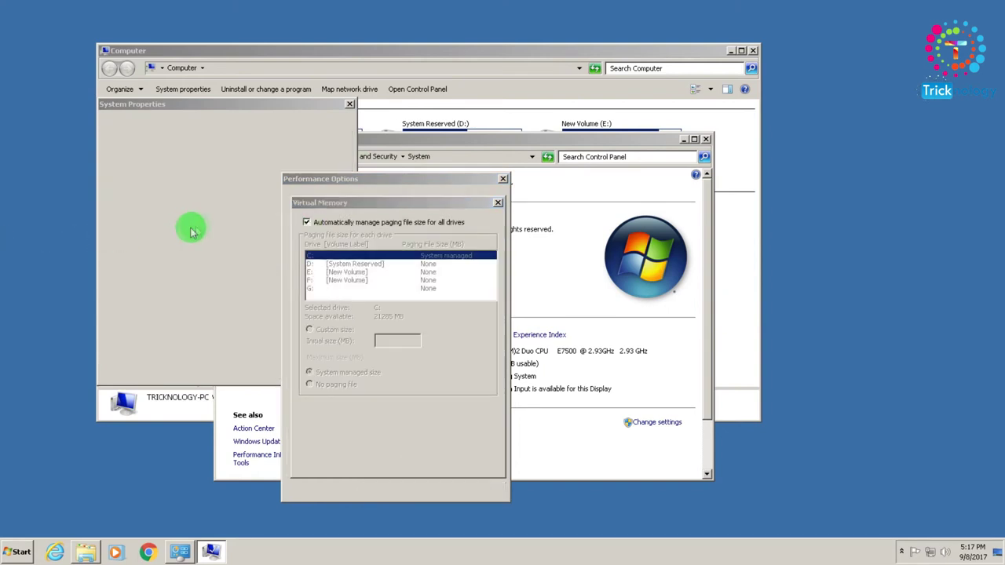
click(398, 226)
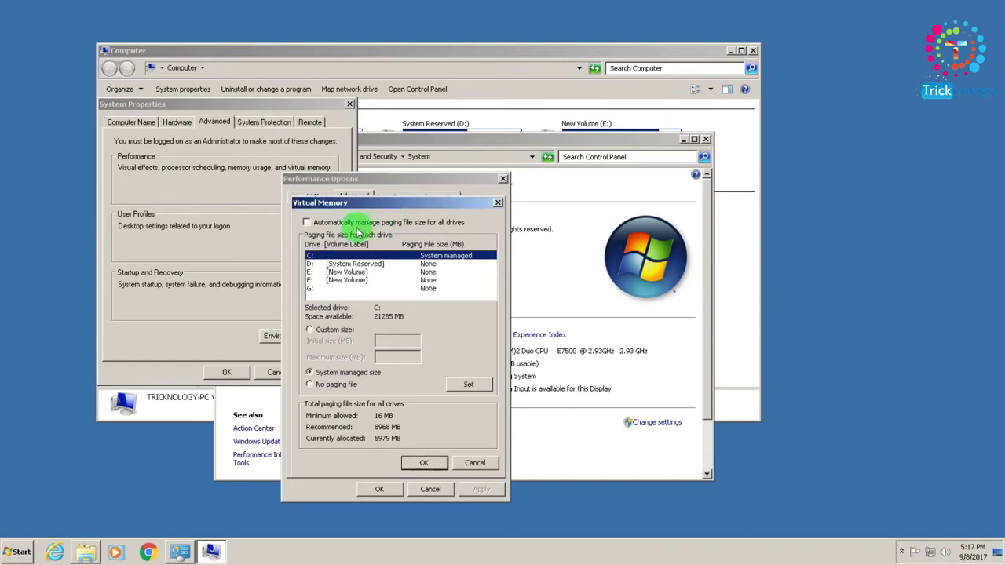
click(336, 331)
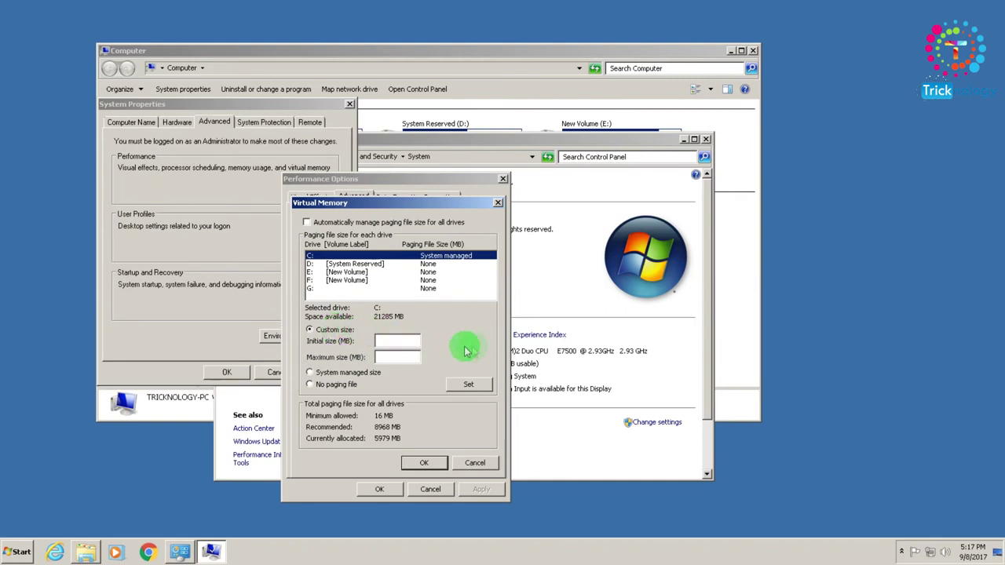
click(4, 350)
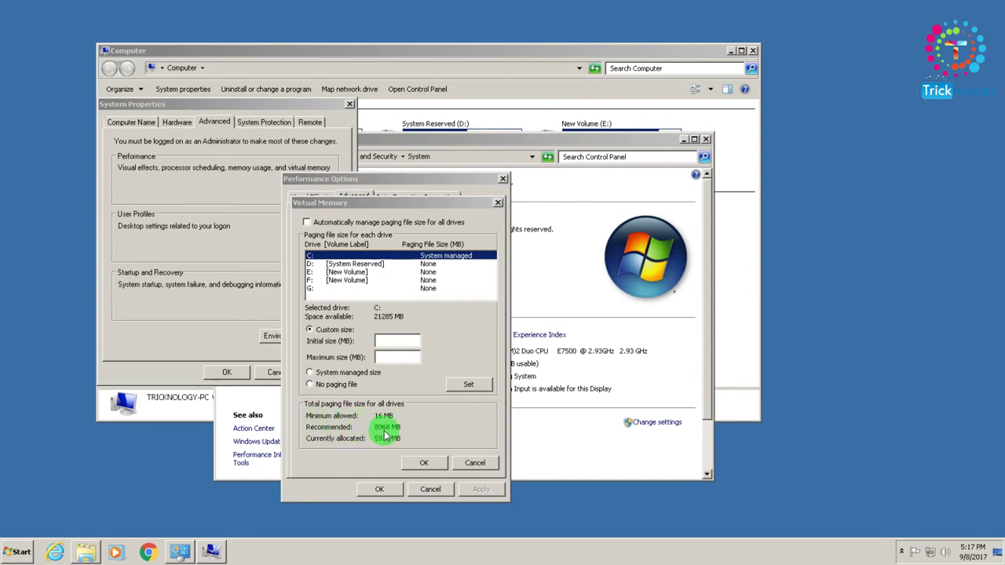
click(387, 339)
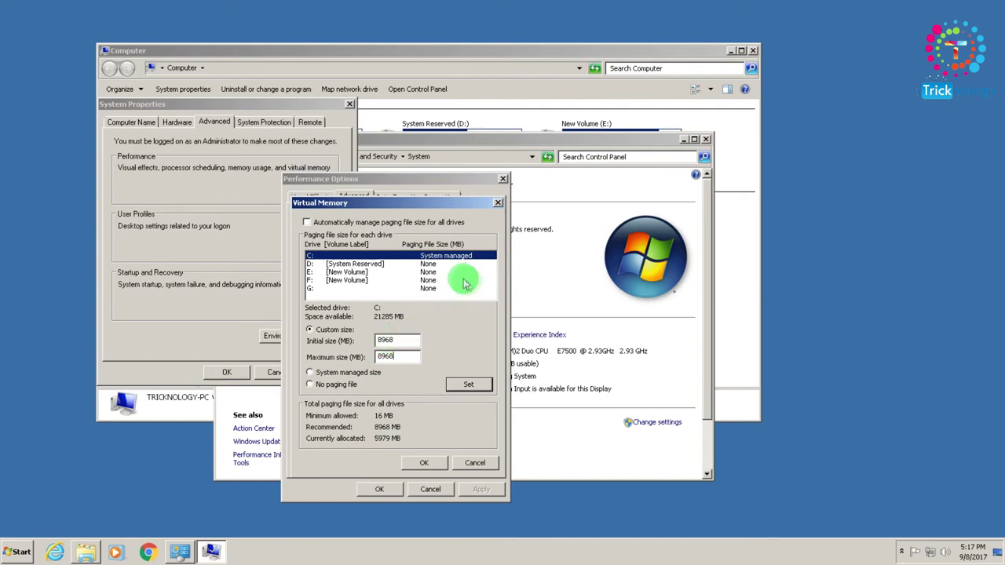
click(471, 384)
Confirm the virtual memory change, accept the restart notice, and close Performance Options and System Properties.
click(425, 463)
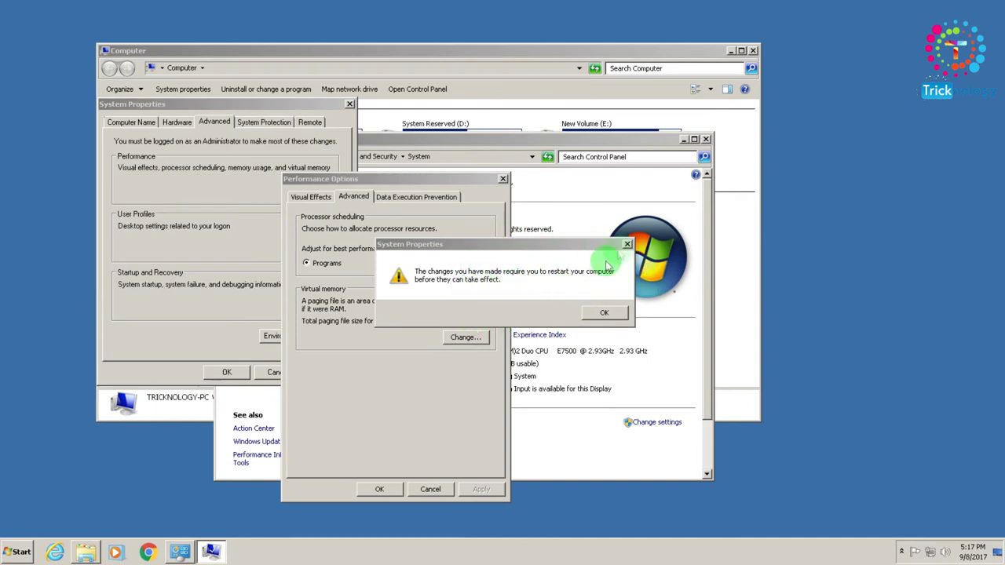
click(610, 311)
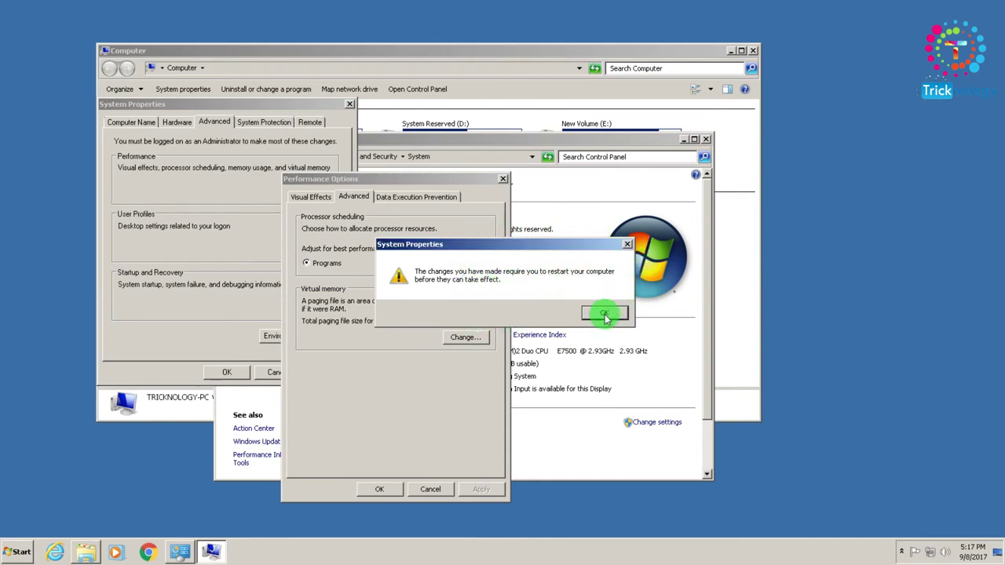
click(397, 491)
click(271, 372)
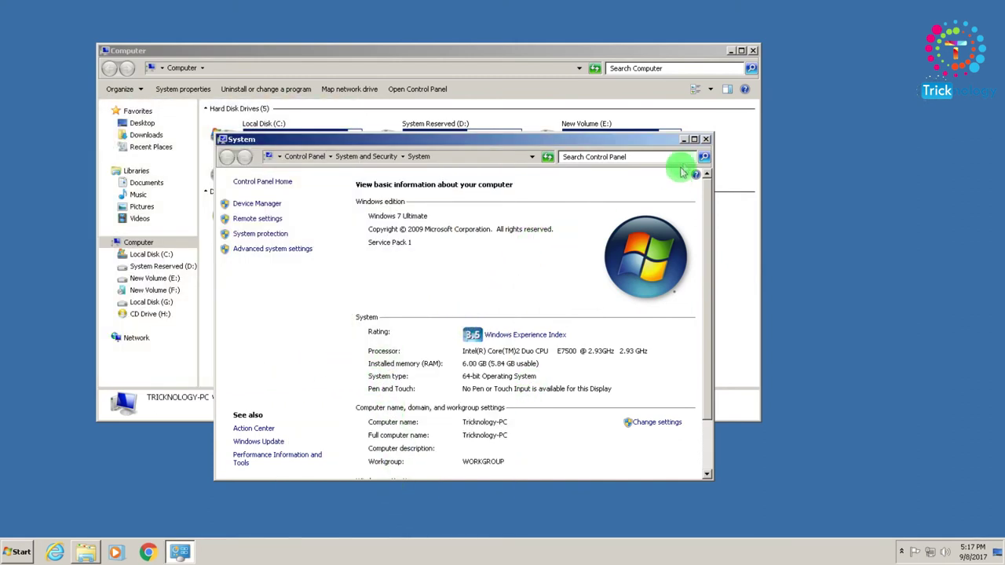
Close the System window, launch Disk Defragmenter from Accessories > System Tools, and defragment drive C.
click(705, 140)
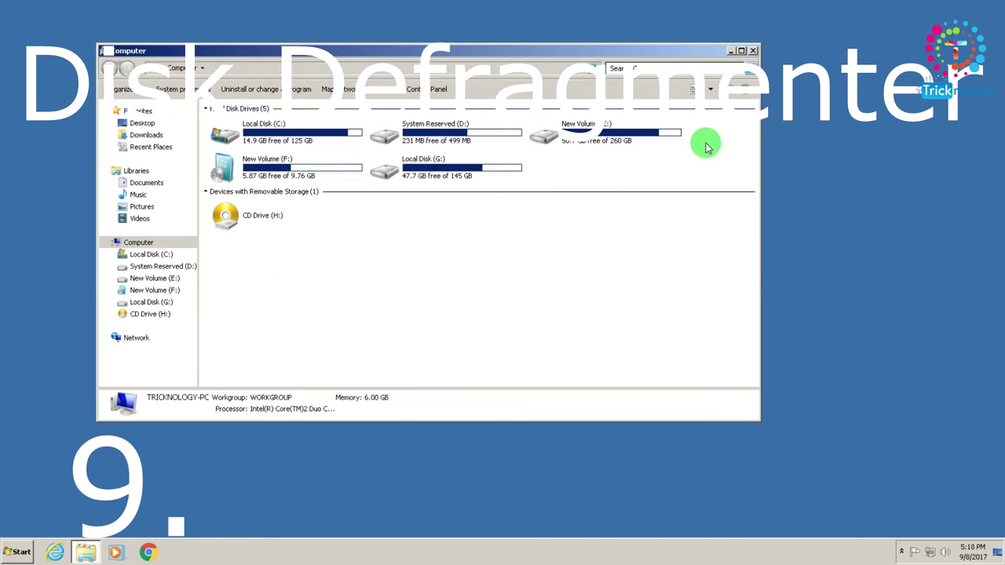
click(10, 554)
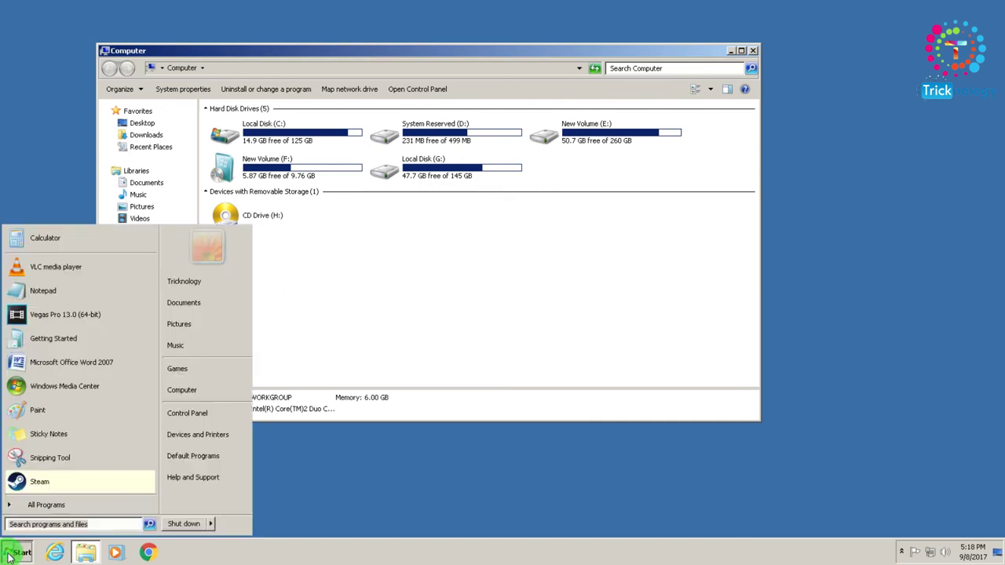
click(17, 505)
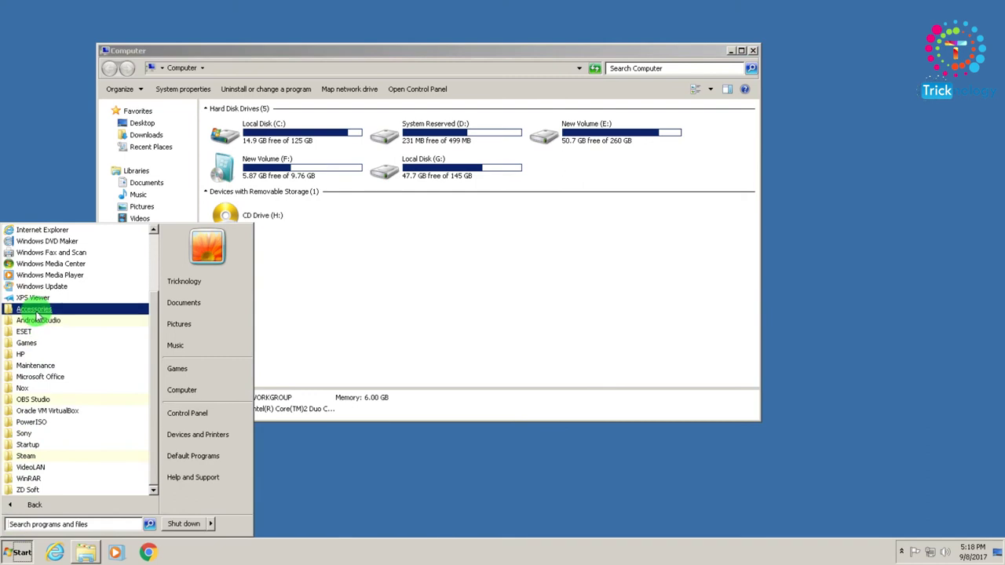
click(37, 310)
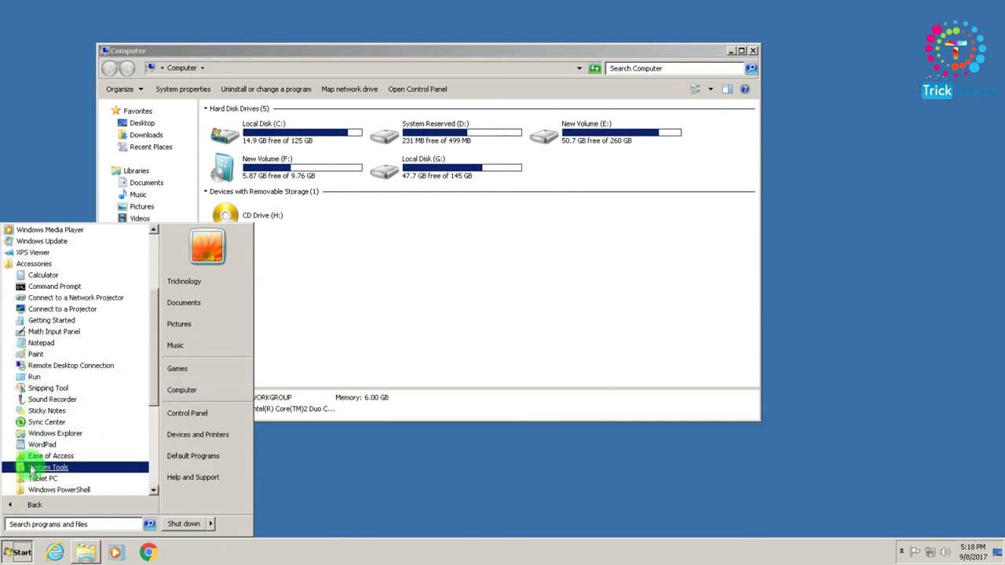
click(44, 470)
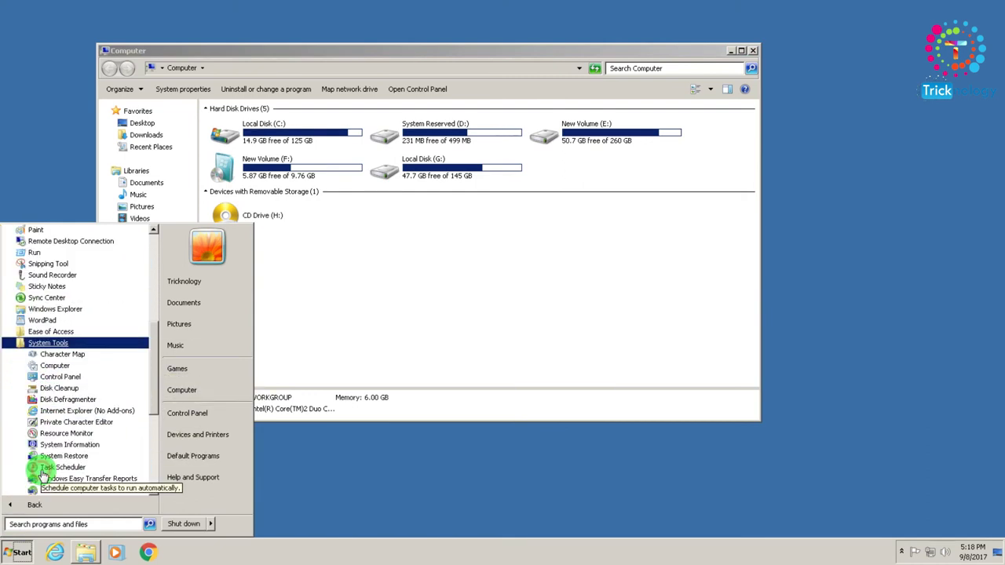
click(55, 402)
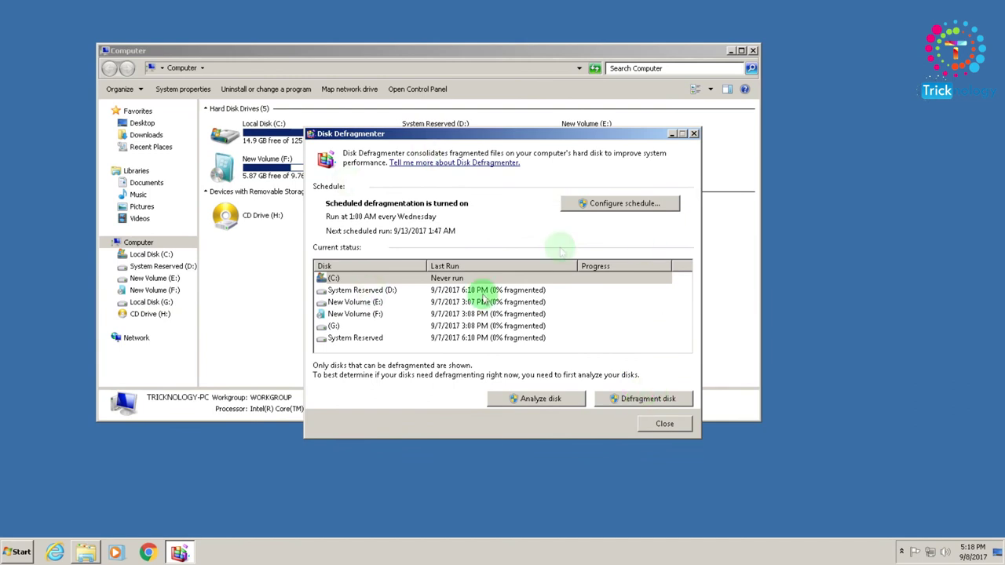
click(658, 401)
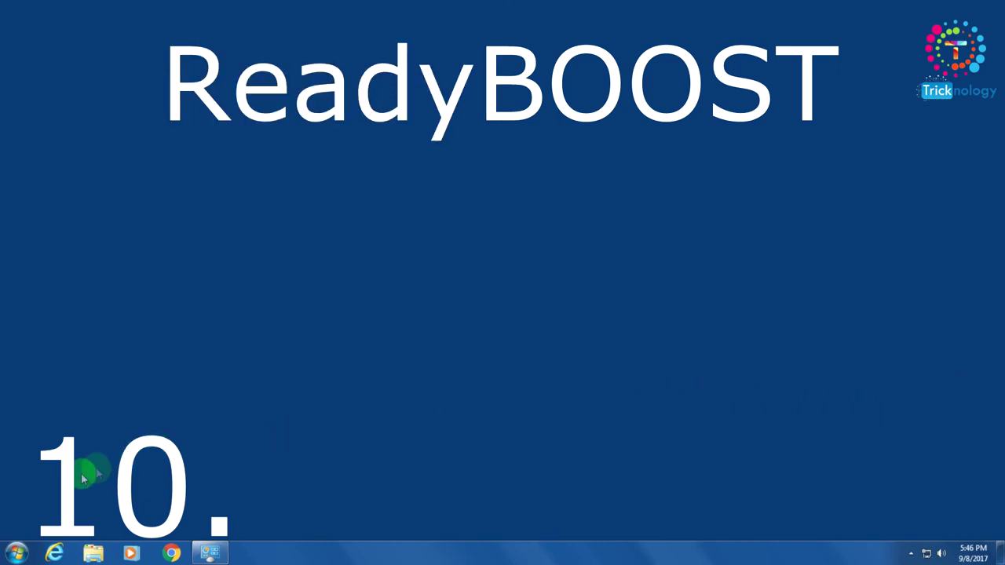
From the Start menu's Computer window, open Properties for the CENTOS 7 X8 (J:) removable drive.
click(15, 553)
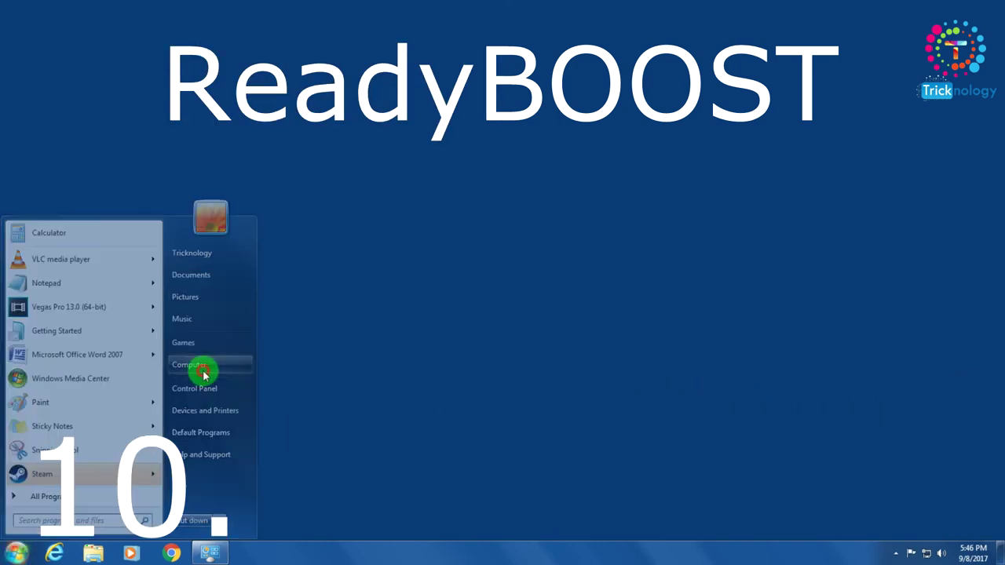
click(193, 366)
right_click(385, 229)
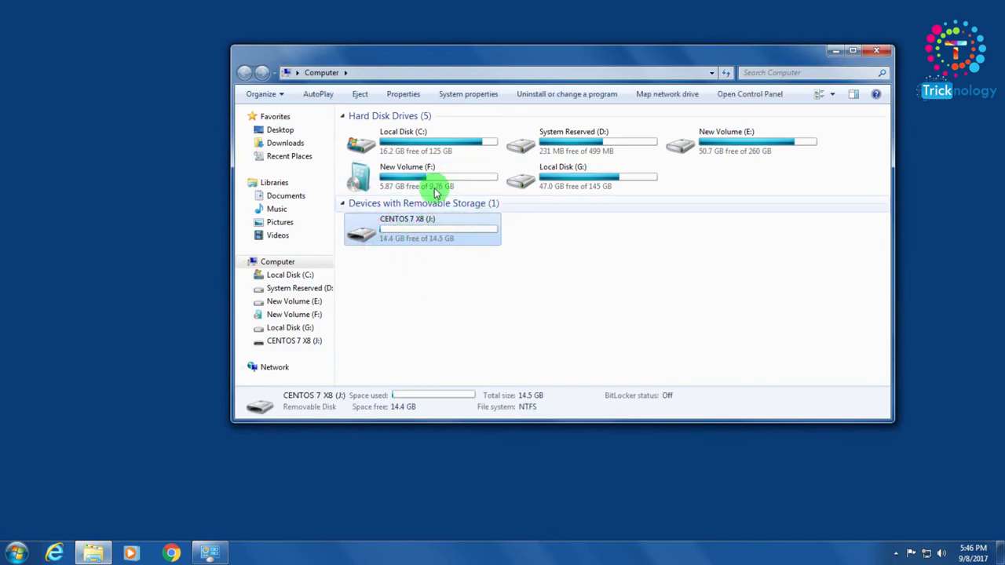
click(444, 219)
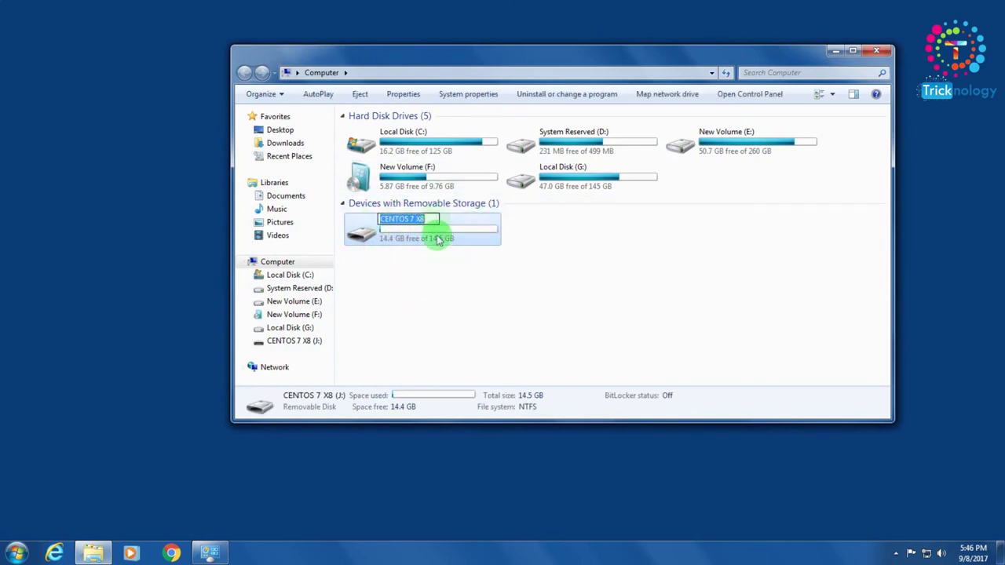
click(429, 258)
right_click(408, 232)
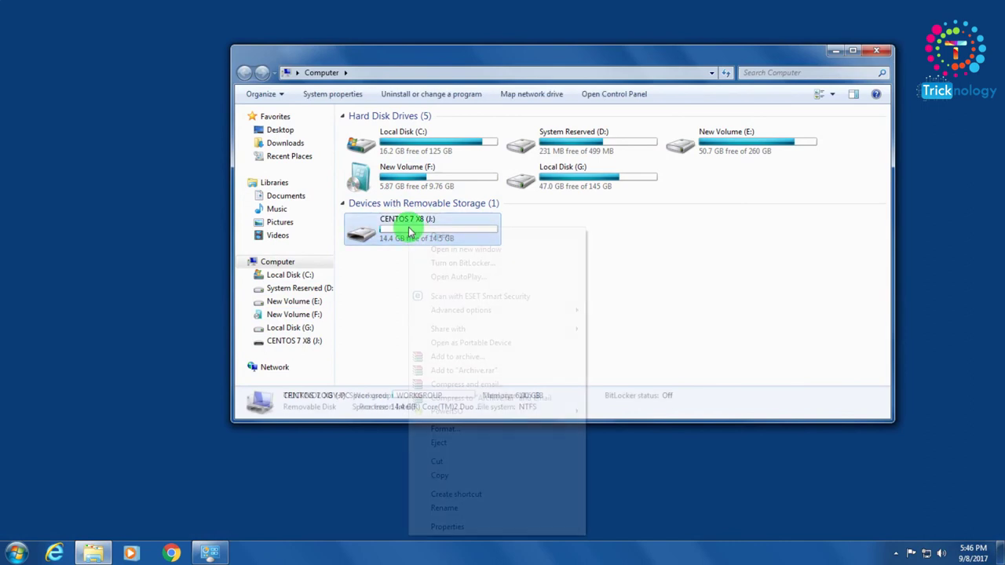
click(405, 228)
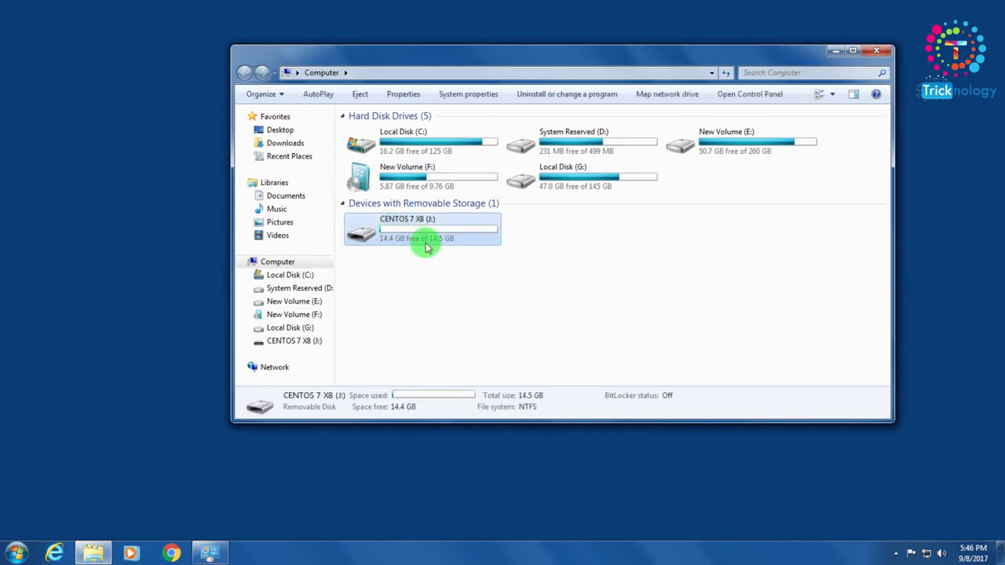
right_click(426, 248)
click(485, 534)
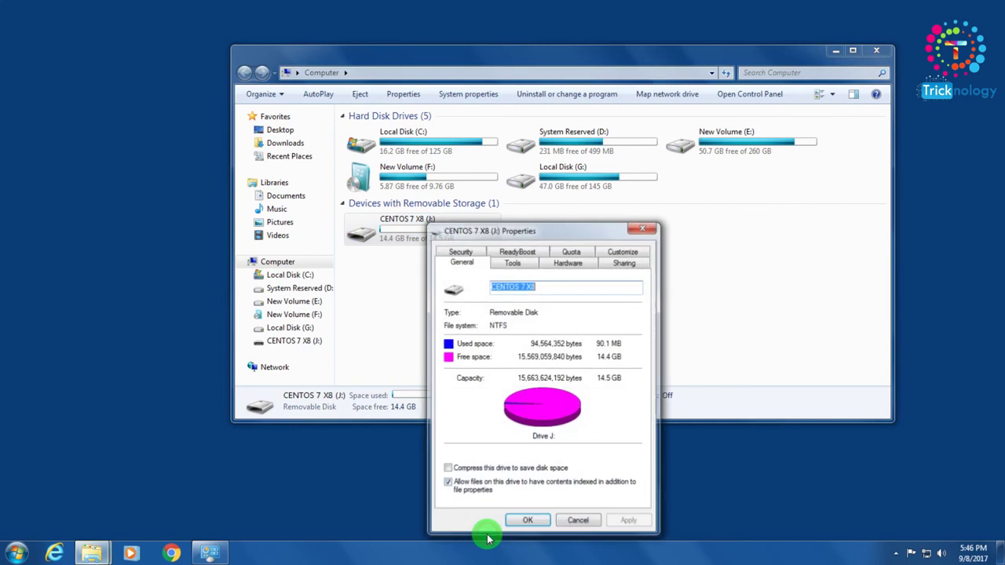
Turn on ReadyBoost with 'Use this device', reserve 14842 MB, apply, and close.
click(527, 259)
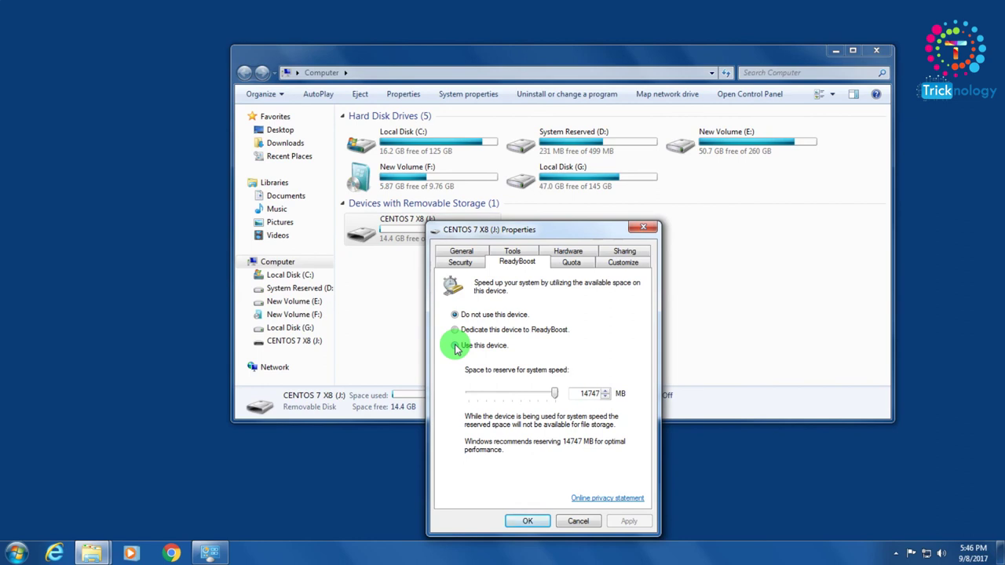
click(455, 346)
drag(555, 394, 593, 405)
click(543, 395)
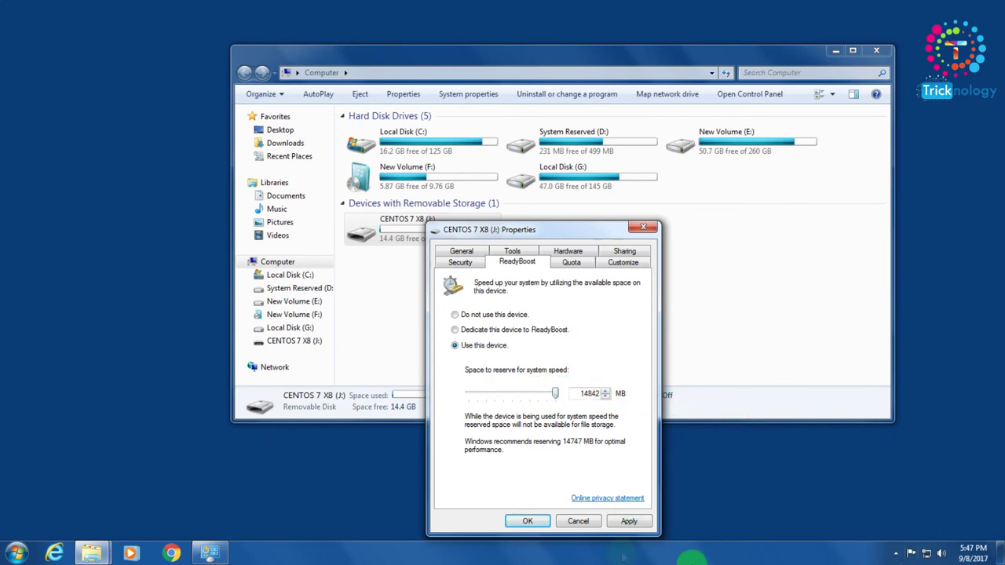
click(629, 521)
click(520, 524)
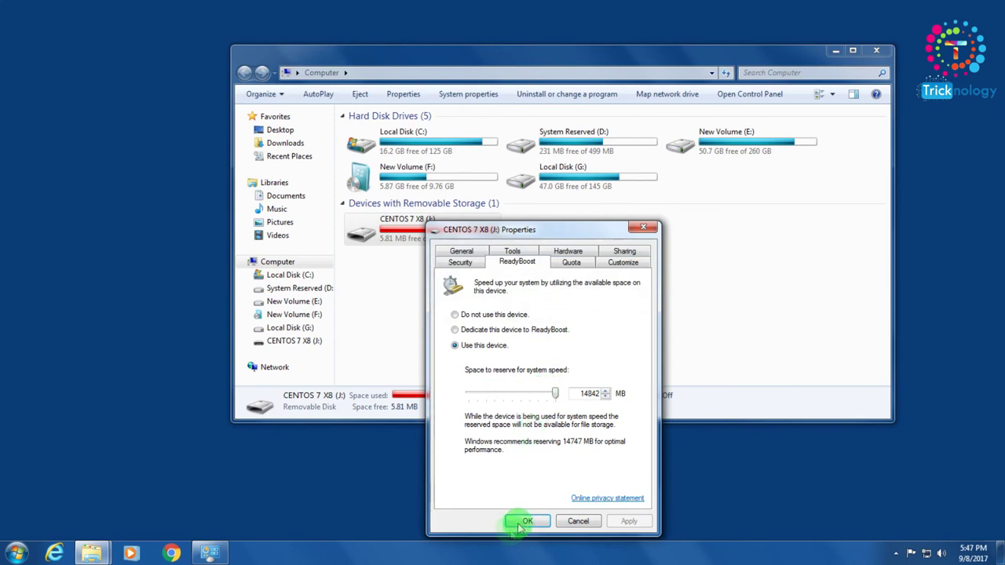